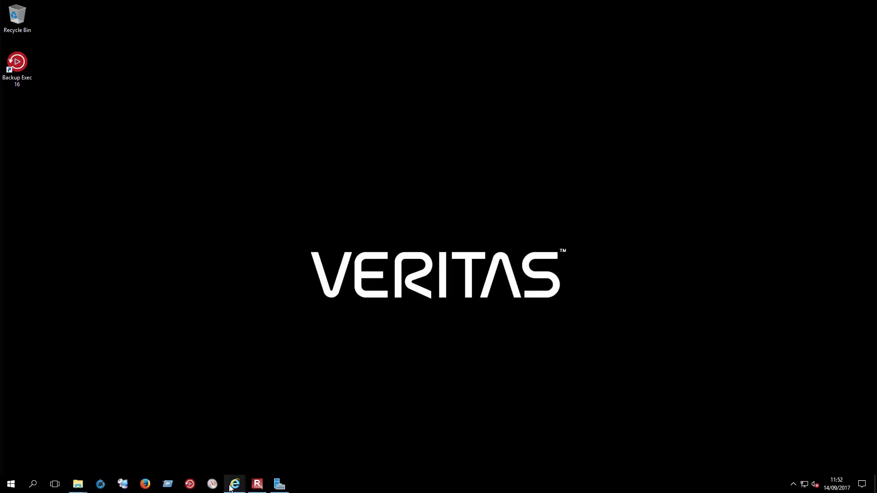
- Bring up the OpenDedup site and scroll its Download page to Backup Exec Downloads
{"action": "mouse_move", "coordinate": [235, 484]}
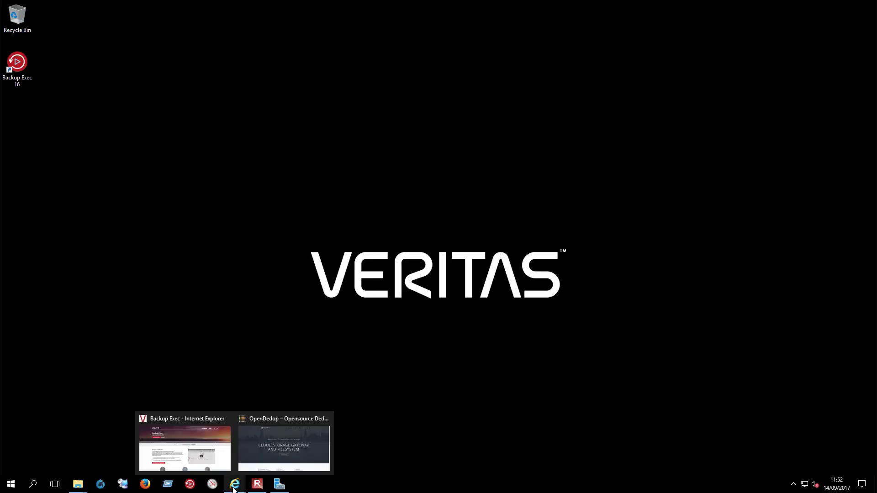
{"action": "left_click", "coordinate": [268, 450]}
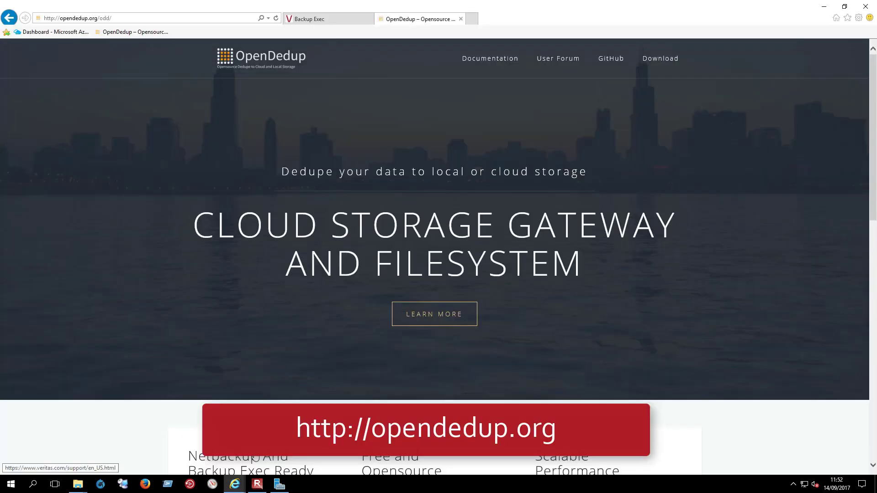
{"action": "scroll", "coordinate": [132, 433], "scroll_direction": "down", "scroll_amount": 5}
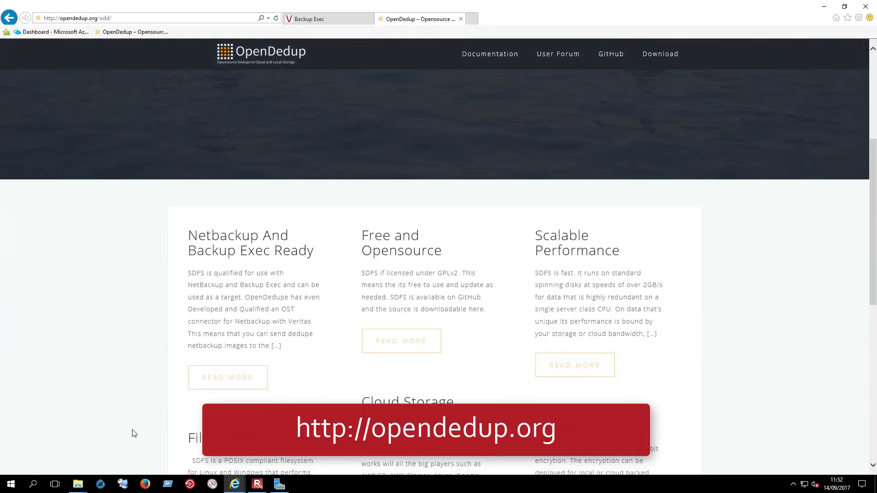
{"action": "left_click", "coordinate": [657, 55]}
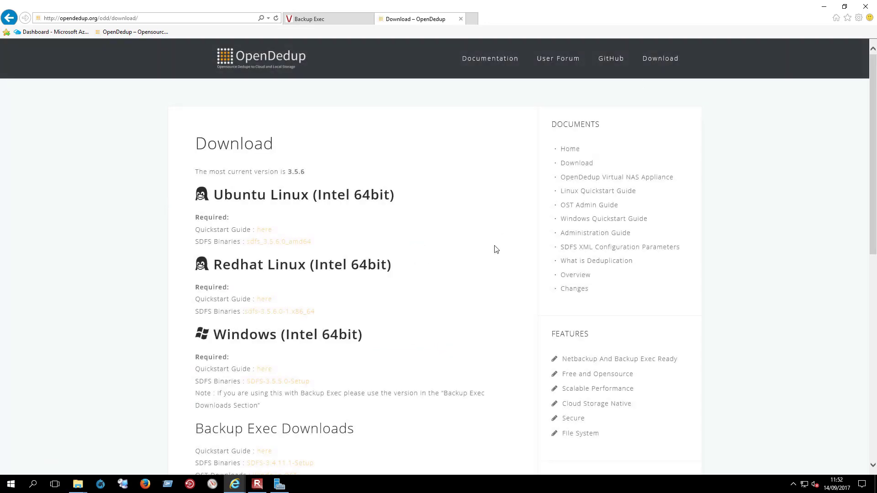
{"action": "scroll", "coordinate": [495, 247], "scroll_direction": "down", "scroll_amount": 4}
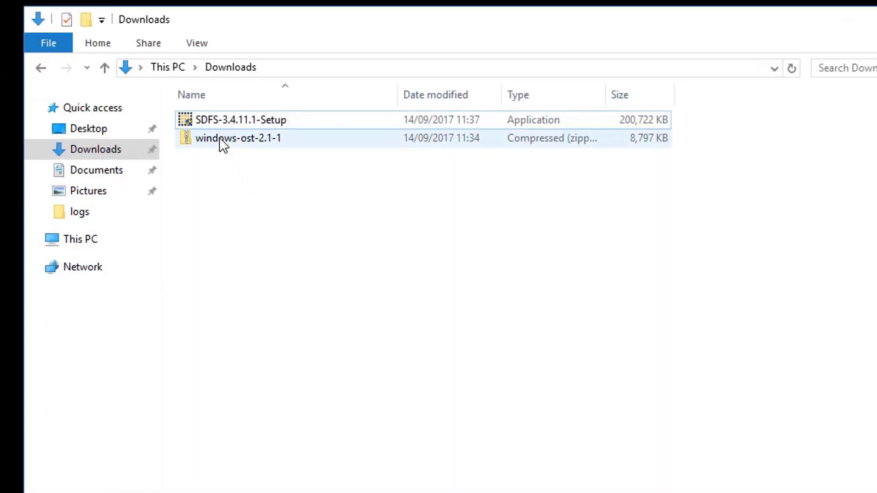
- Extract windows-ost-2.1-1.zip into a windows-ost-2.1-1 folder in Downloads
{"action": "right_click", "coordinate": [220, 138]}
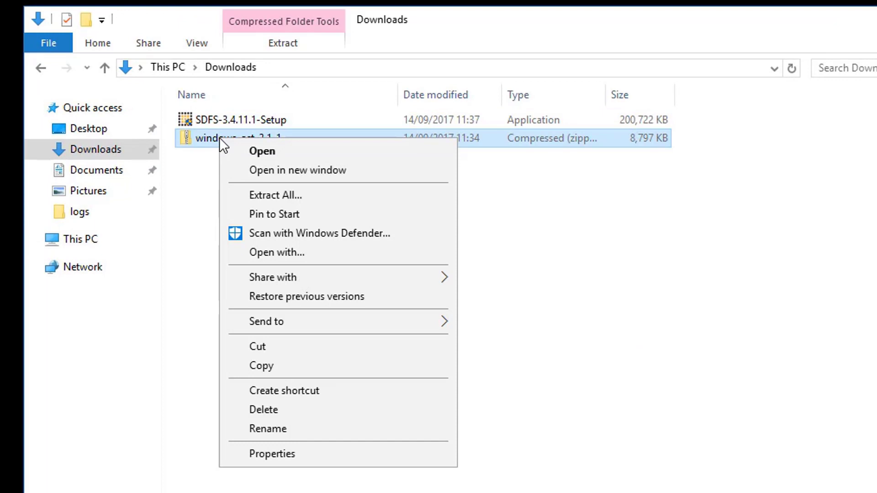
{"action": "left_click", "coordinate": [263, 192]}
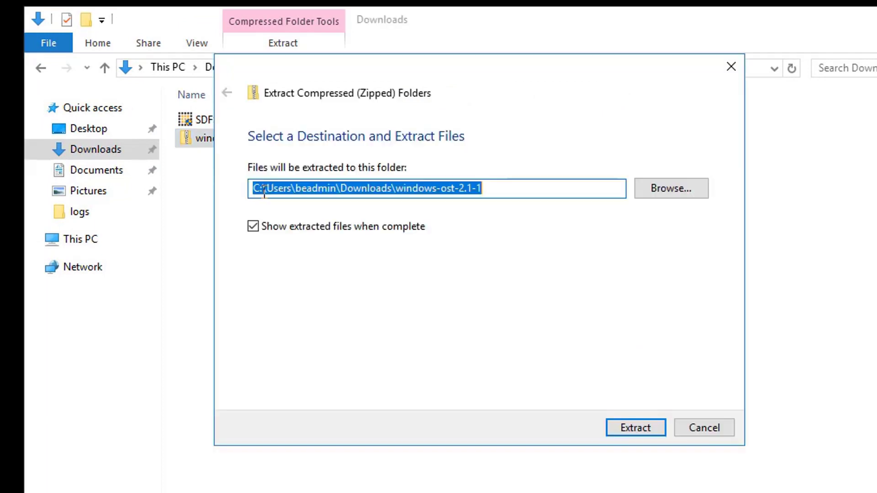
{"action": "left_click", "coordinate": [631, 426]}
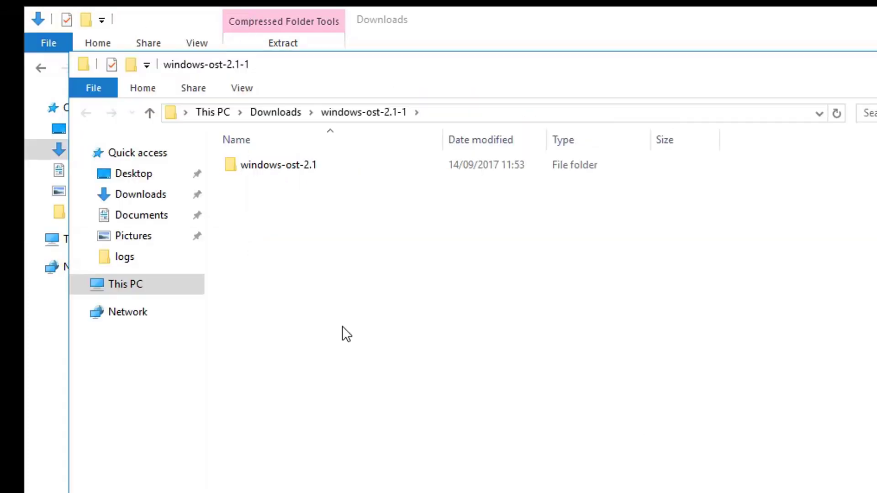
- Copy libstspiopendedupe.dll from windows-ost-2.1 into the Backup Exec folder, granting administrator permission
{"action": "double_click", "coordinate": [233, 164]}
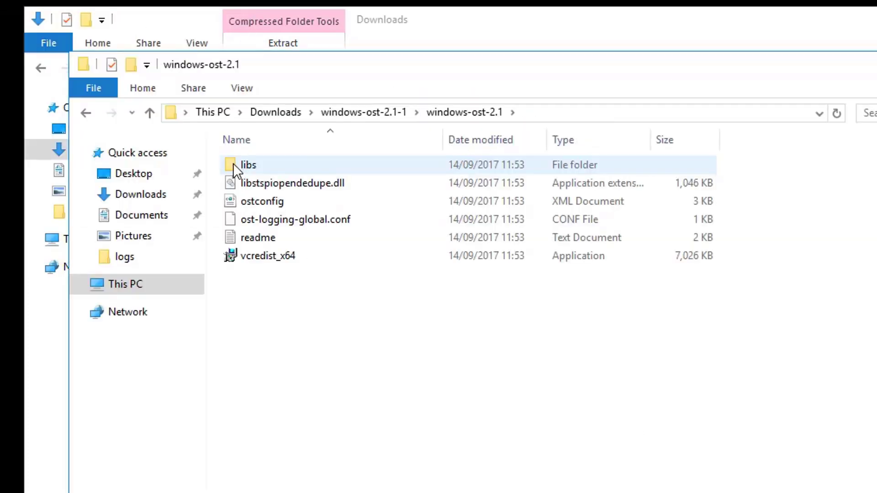
{"action": "left_click", "coordinate": [245, 179]}
{"action": "right_click", "coordinate": [245, 180]}
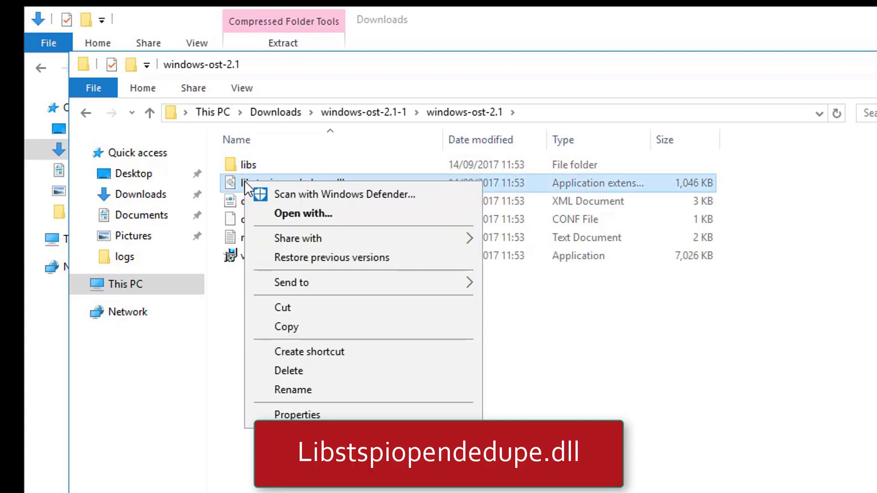
{"action": "left_click", "coordinate": [302, 331]}
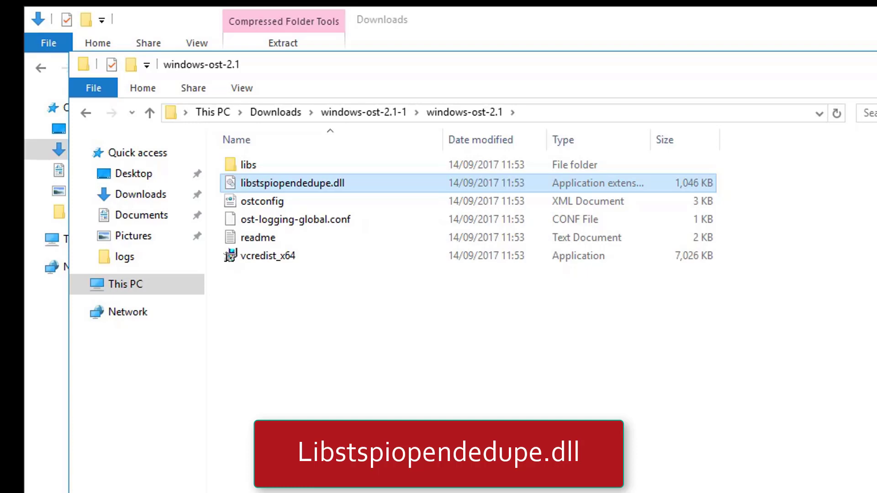
{"action": "key", "text": "ctrl+w"}
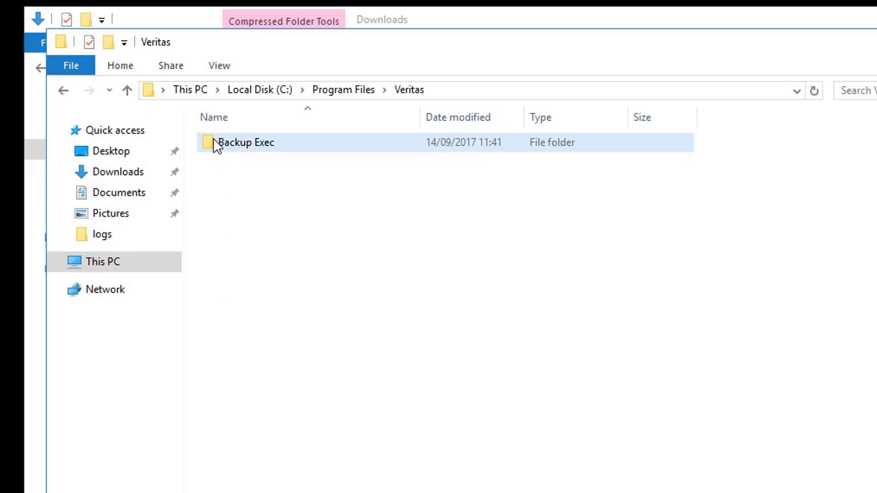
{"action": "right_click", "coordinate": [215, 147]}
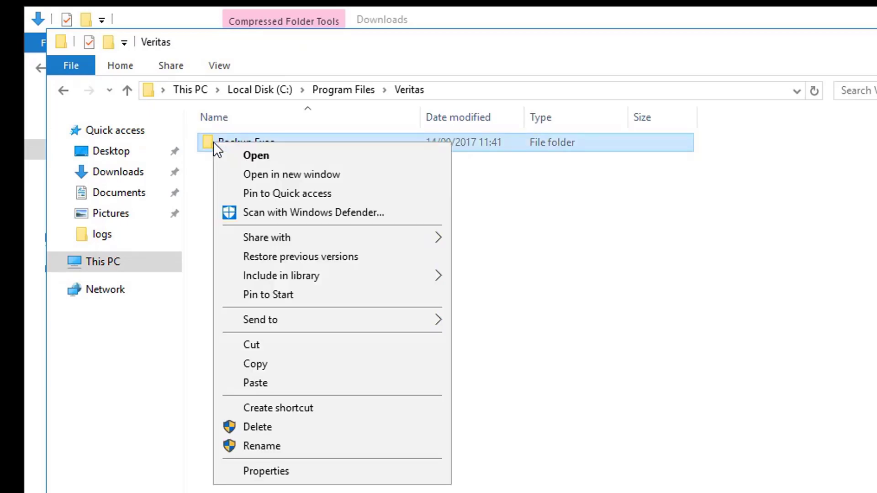
{"action": "left_click", "coordinate": [259, 385]}
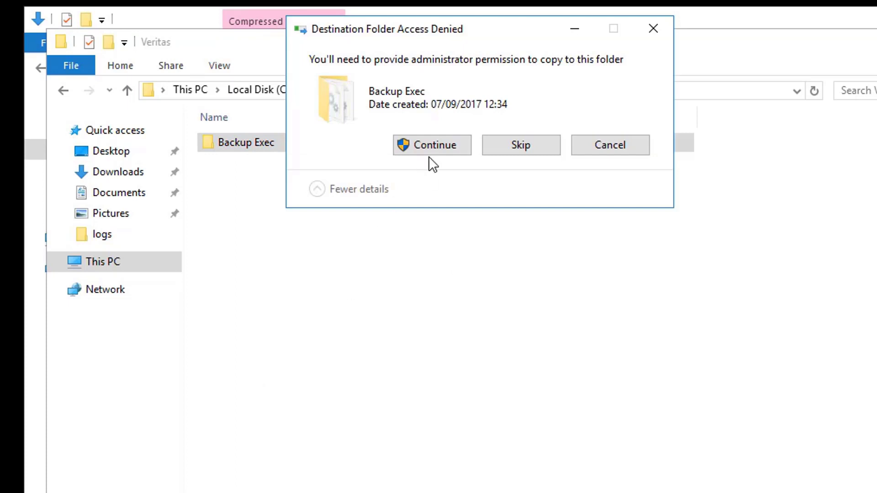
{"action": "left_click", "coordinate": [434, 145]}
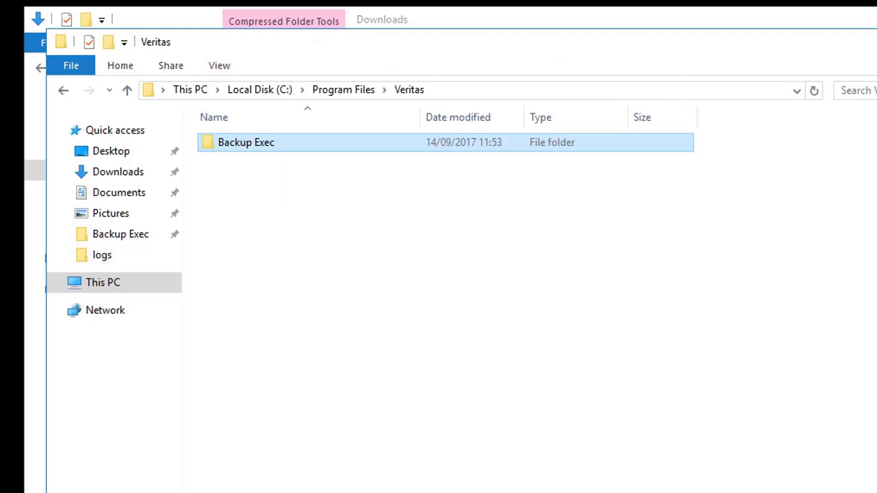
{"action": "key", "text": "alt+F4"}
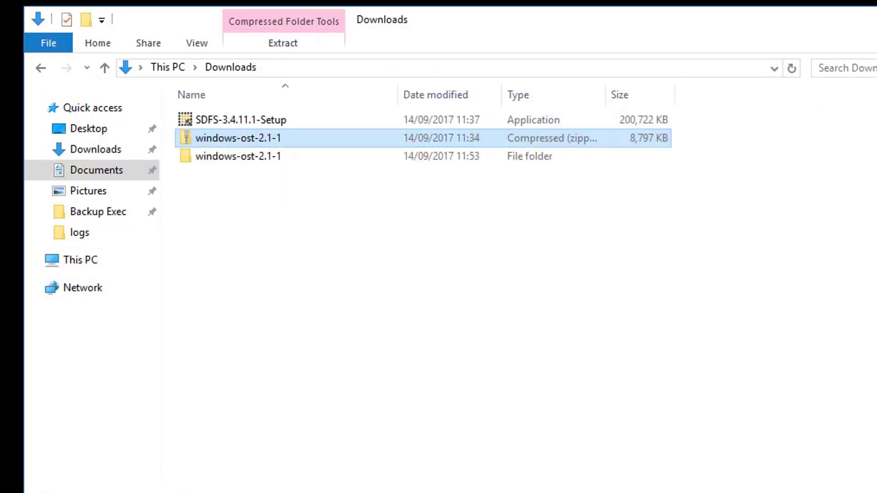
- Install SDFS 3.4.11.1 to C:\Program Files\sdfs, accepting both licences and installing the Dokan Library
{"action": "left_click", "coordinate": [226, 124]}
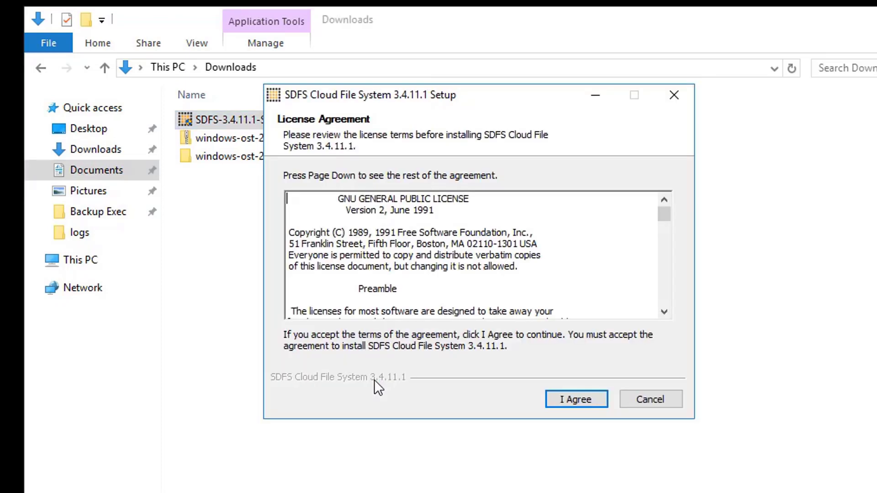
{"action": "left_click", "coordinate": [578, 400]}
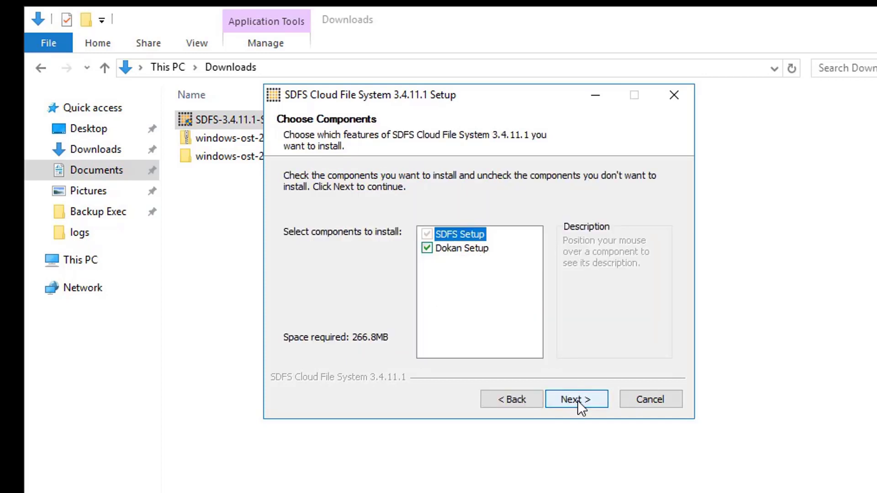
{"action": "left_click", "coordinate": [577, 401]}
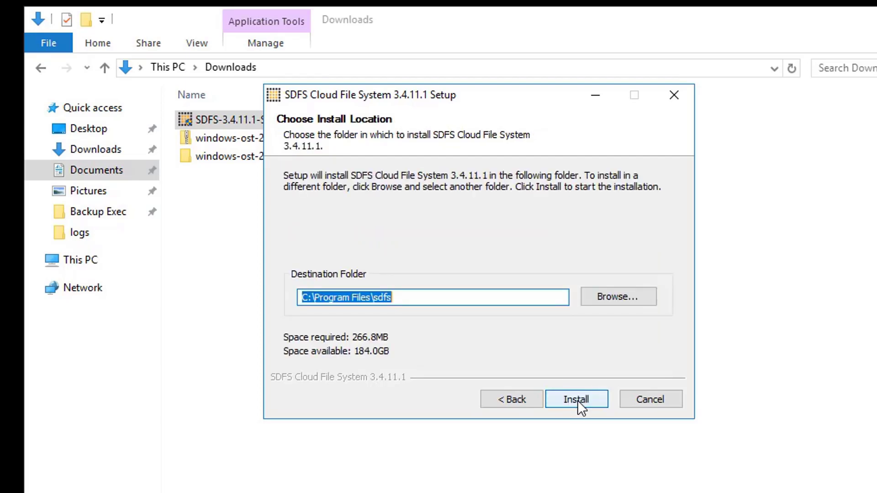
{"action": "left_click", "coordinate": [577, 401]}
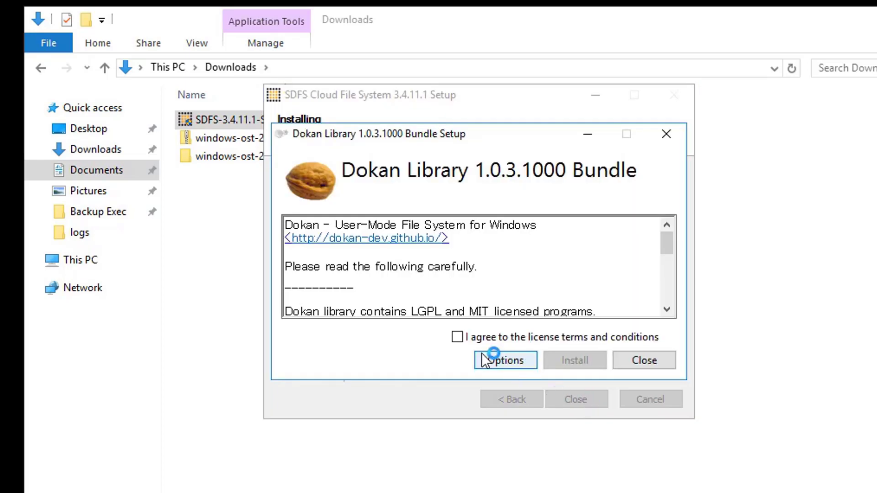
{"action": "left_click", "coordinate": [457, 337]}
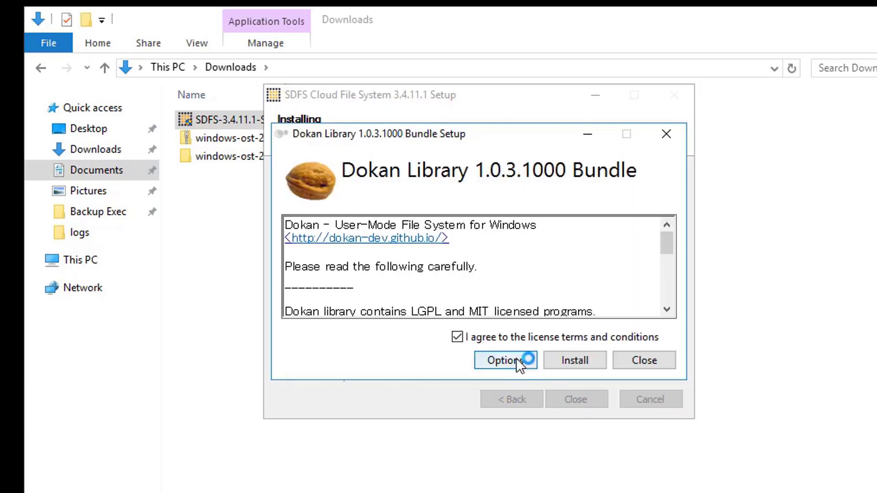
{"action": "left_click", "coordinate": [574, 361]}
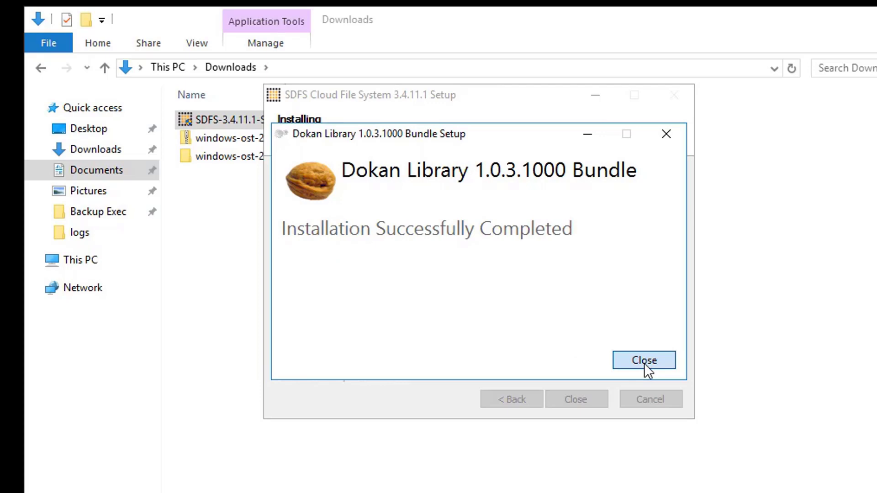
{"action": "left_click", "coordinate": [644, 361]}
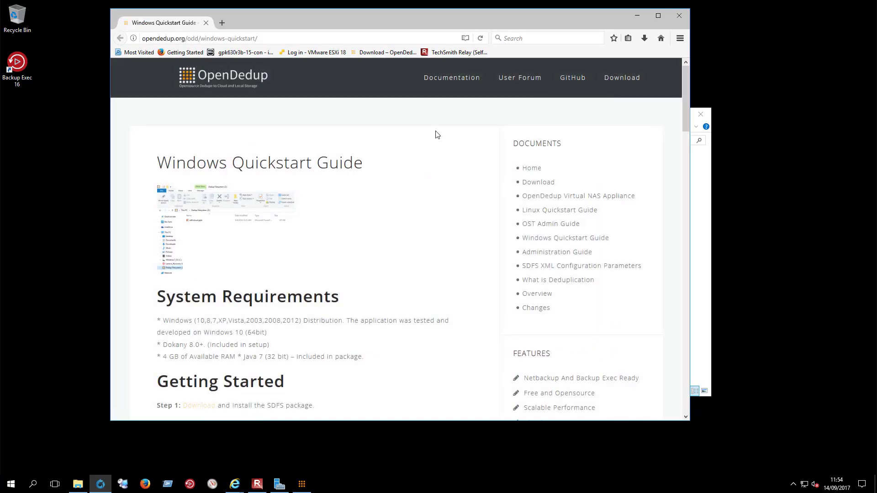
- Minimize the browser and close the completed SDFS setup wizard
{"action": "left_click", "coordinate": [638, 16]}
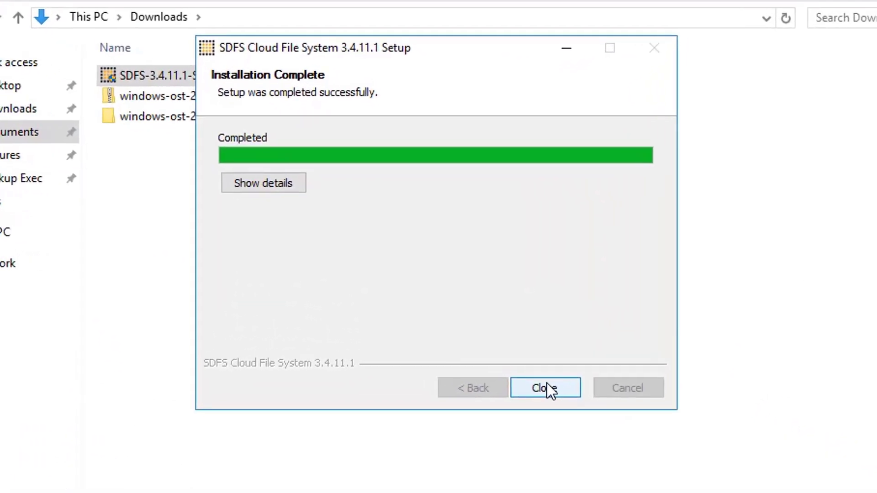
{"action": "left_click", "coordinate": [546, 384]}
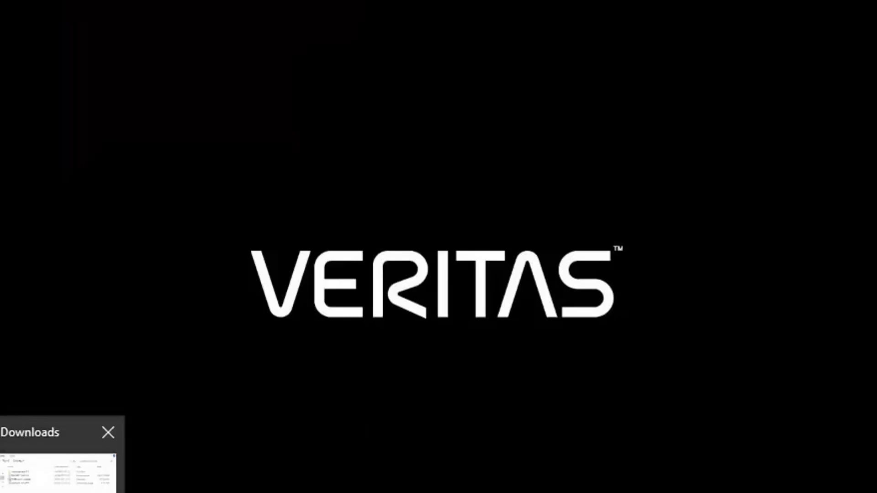
- Mount the BE-DVD disc image from the Downloads folder
{"action": "left_click", "coordinate": [58, 473]}
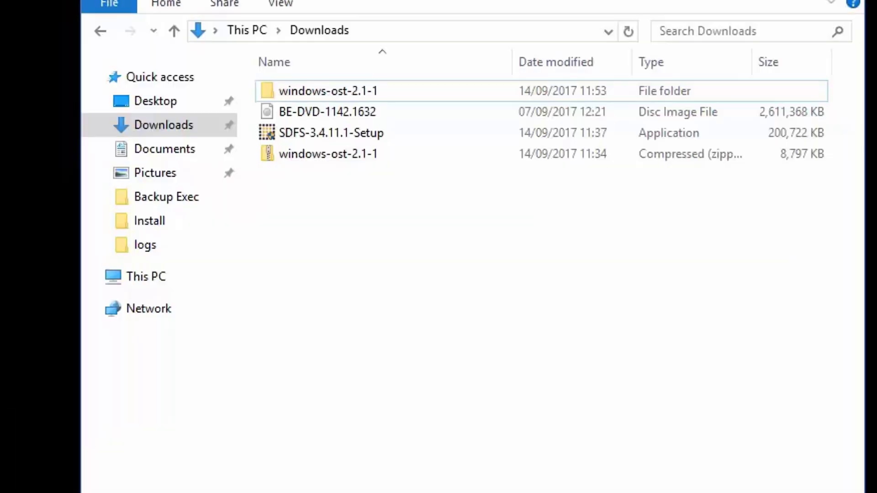
{"action": "right_click", "coordinate": [303, 118]}
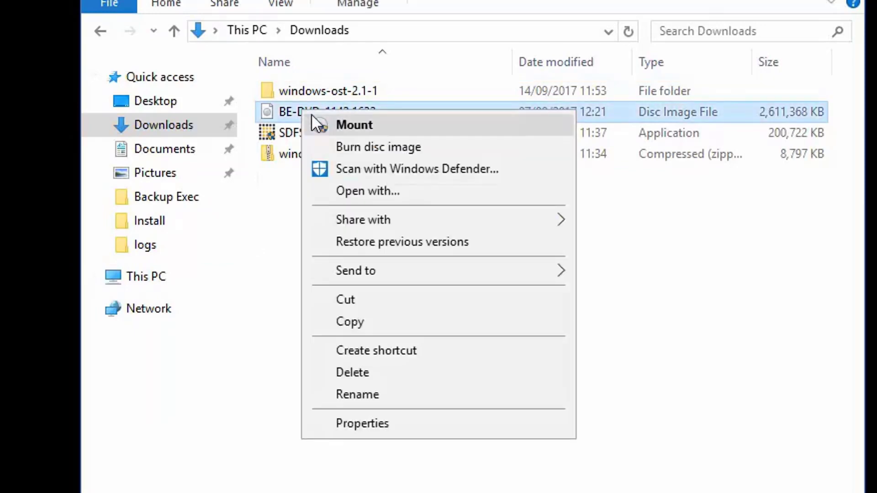
{"action": "left_click", "coordinate": [341, 125]}
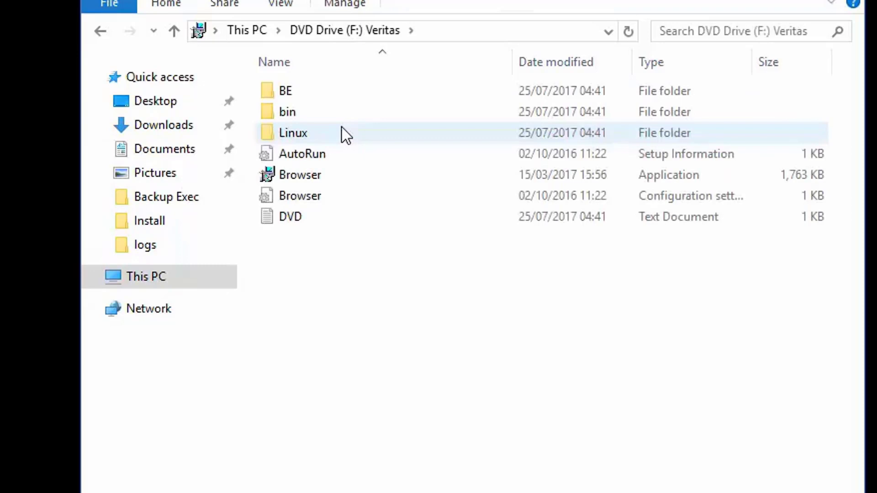
- Copy the OpenDedupe folder from the disc's BE\WinNT\UTILS\x64 folder
{"action": "double_click", "coordinate": [272, 93]}
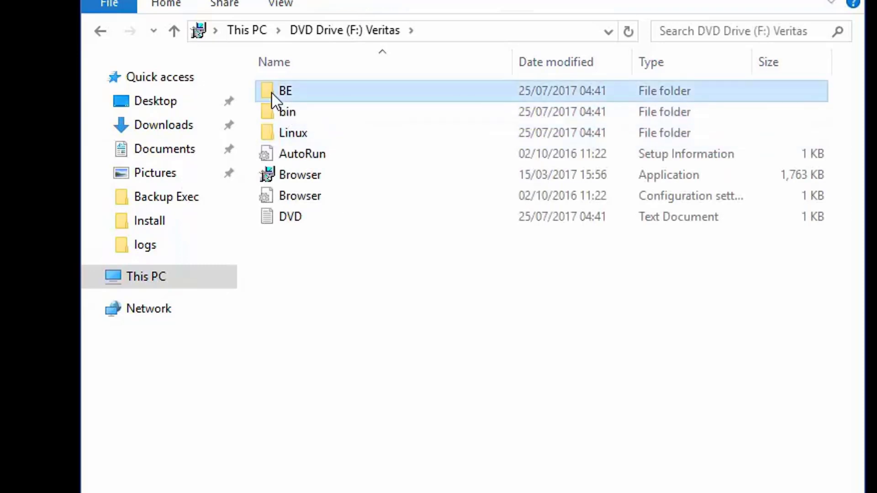
{"action": "double_click", "coordinate": [272, 93]}
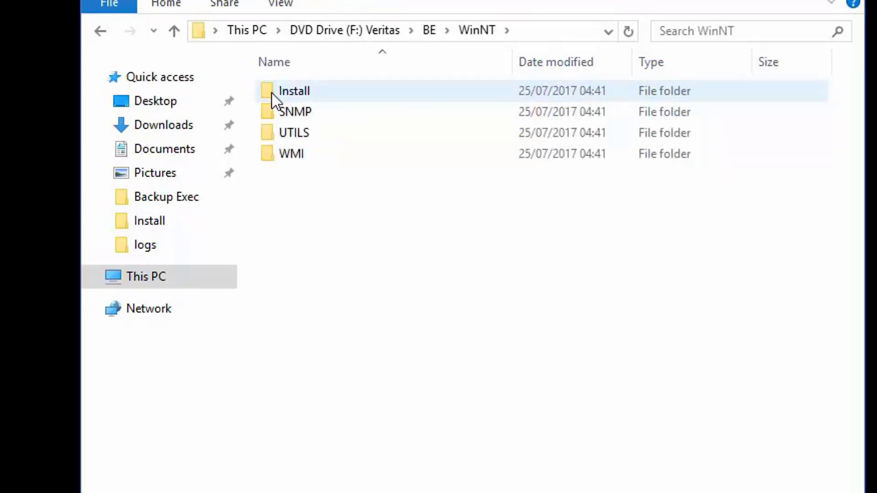
{"action": "double_click", "coordinate": [270, 134]}
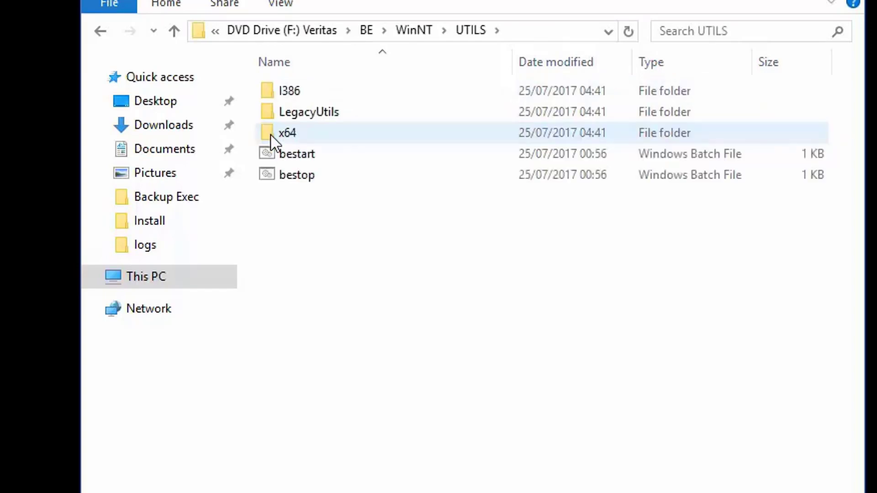
{"action": "double_click", "coordinate": [271, 132]}
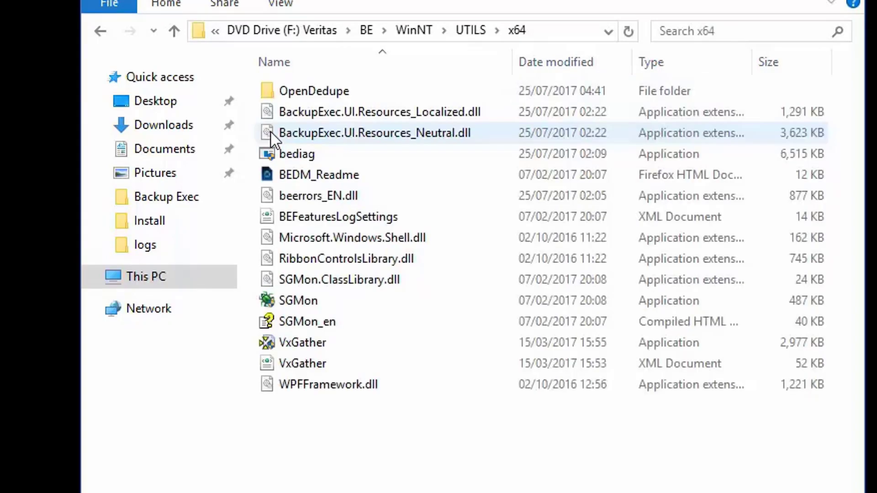
{"action": "right_click", "coordinate": [270, 95]}
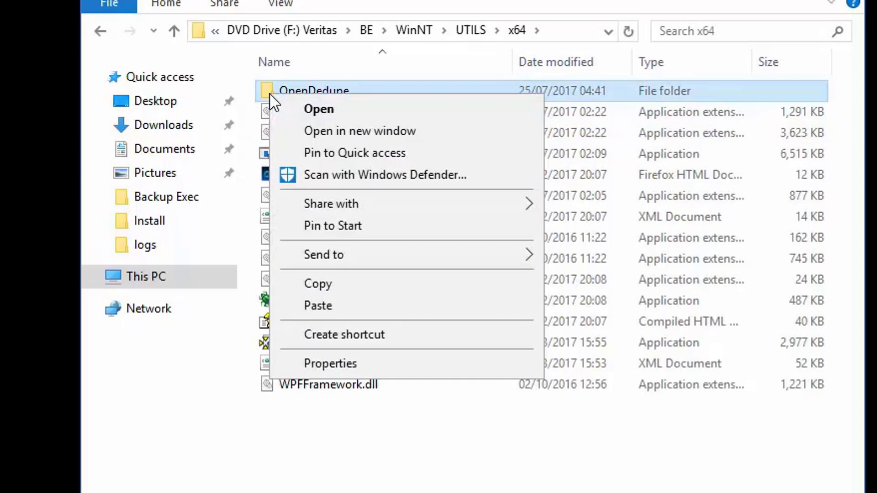
{"action": "left_click", "coordinate": [322, 289]}
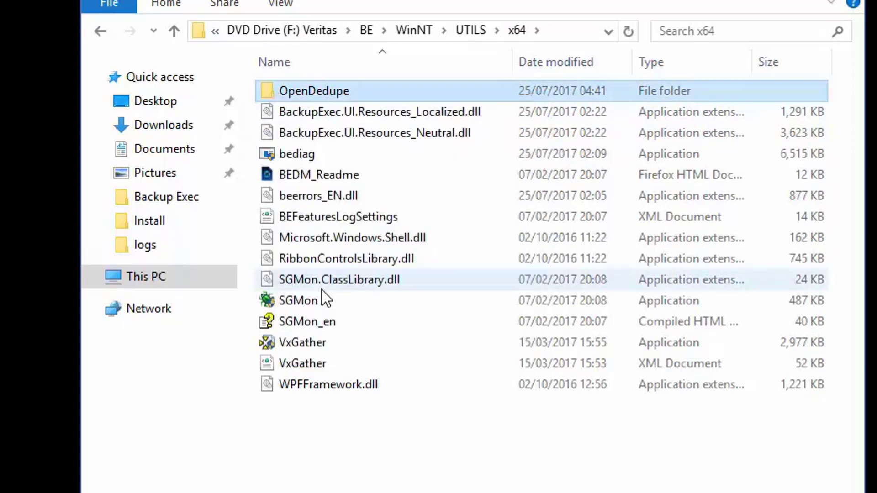
{"action": "mouse_move", "coordinate": [68, 486]}
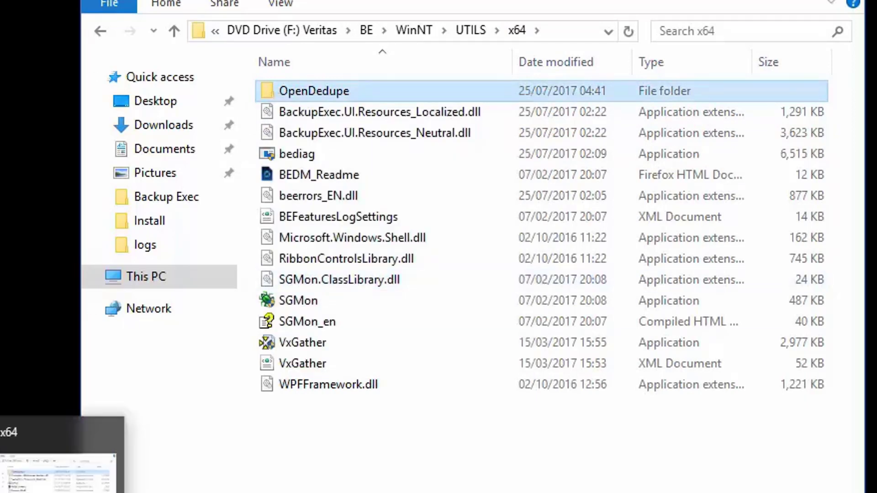
- Paste the OpenDedupe folder into C:\Program Files\Veritas\Backup Exec, granting administrator permission
{"action": "key", "text": "alt+Tab"}
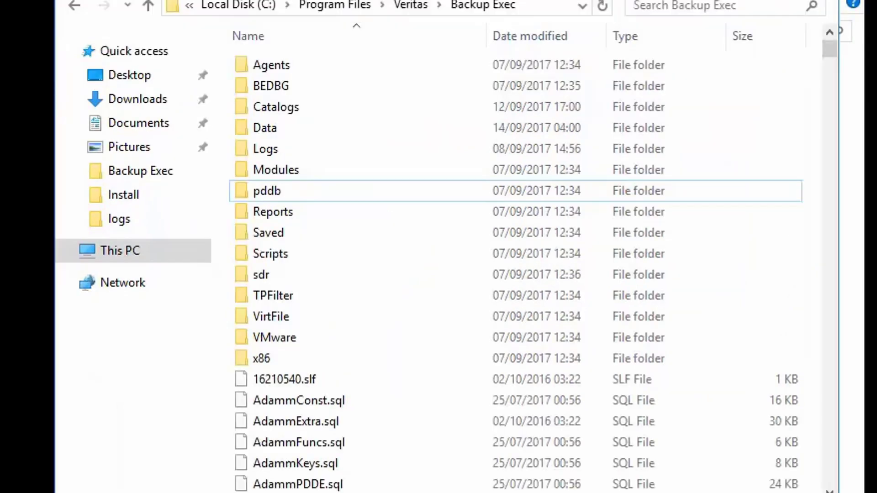
{"action": "left_click", "coordinate": [75, 5]}
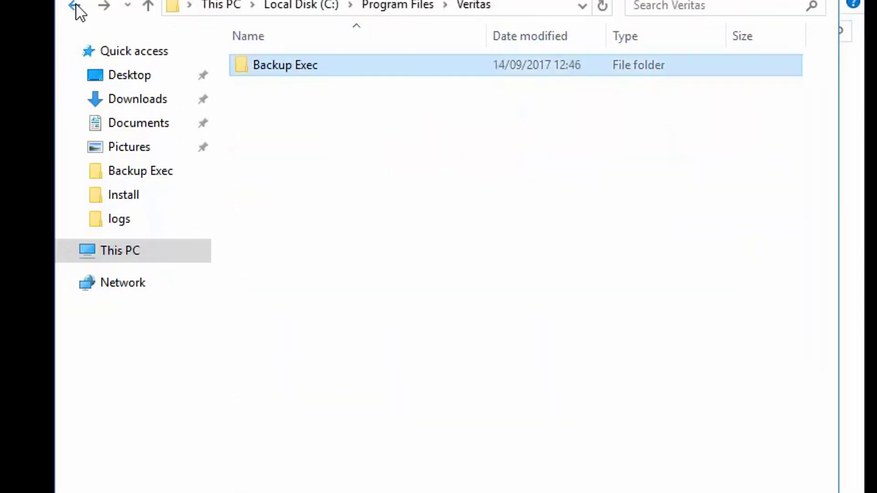
{"action": "right_click", "coordinate": [275, 65]}
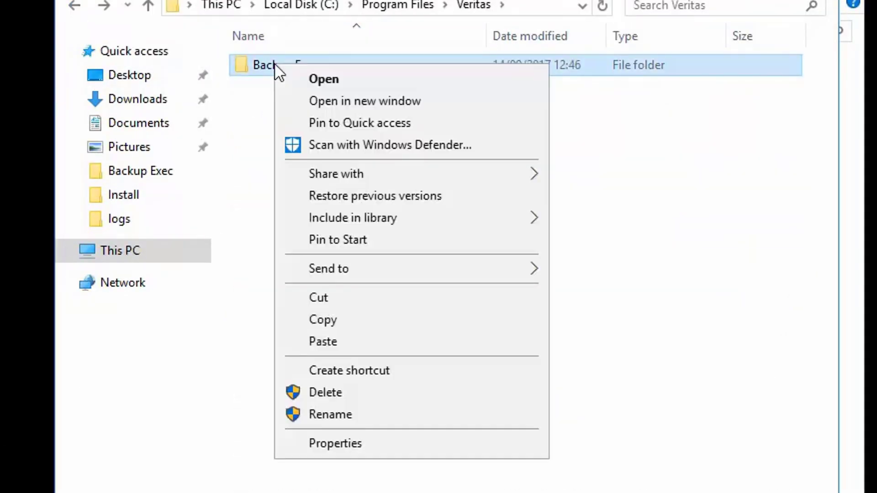
{"action": "left_click", "coordinate": [330, 342]}
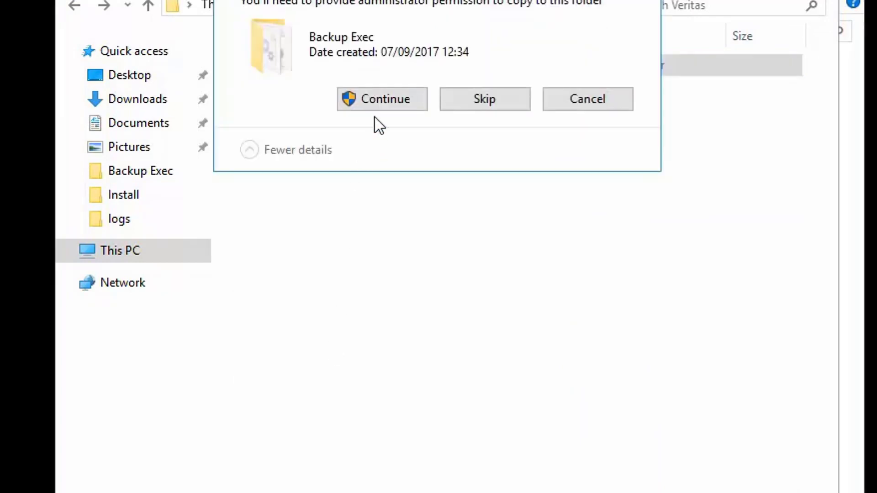
{"action": "left_click", "coordinate": [378, 100]}
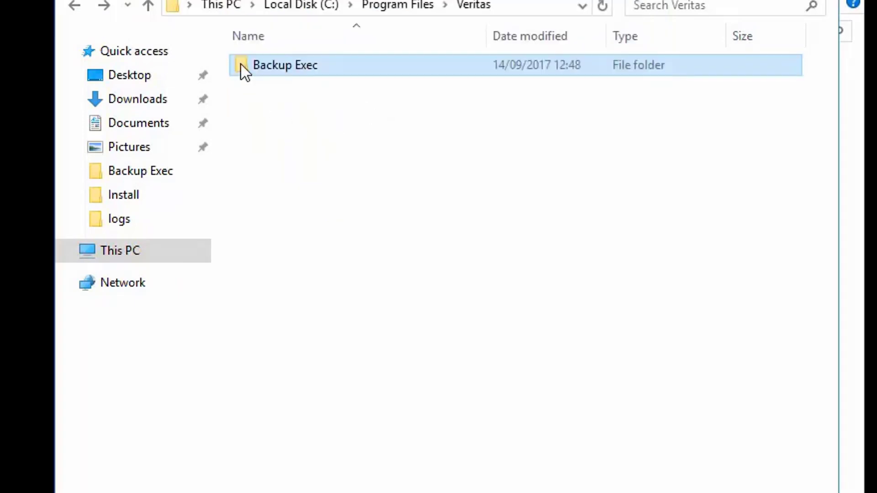
- Run OpenDedupeConfigUI from the copied OpenDedupe folder as administrator
{"action": "double_click", "coordinate": [242, 64]}
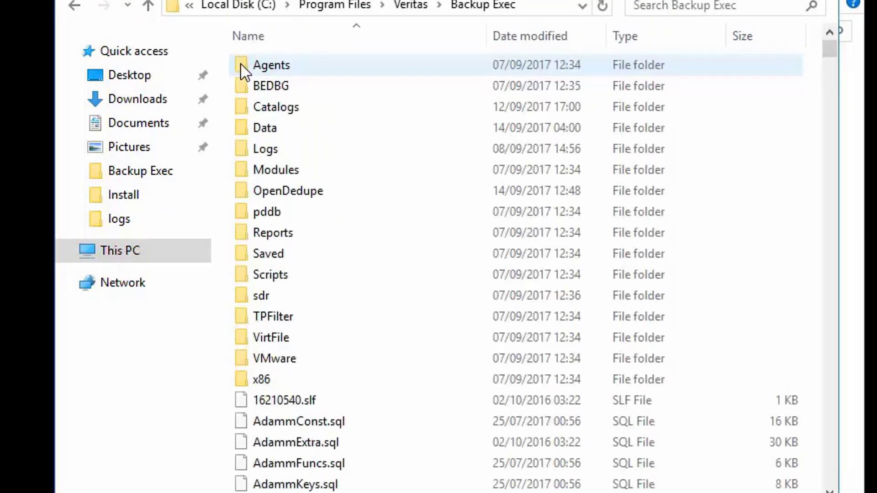
{"action": "double_click", "coordinate": [295, 192]}
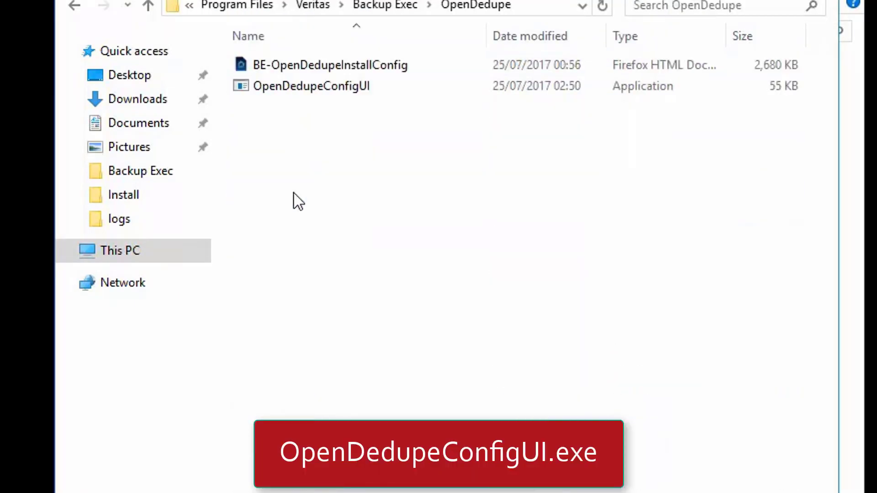
{"action": "right_click", "coordinate": [270, 86]}
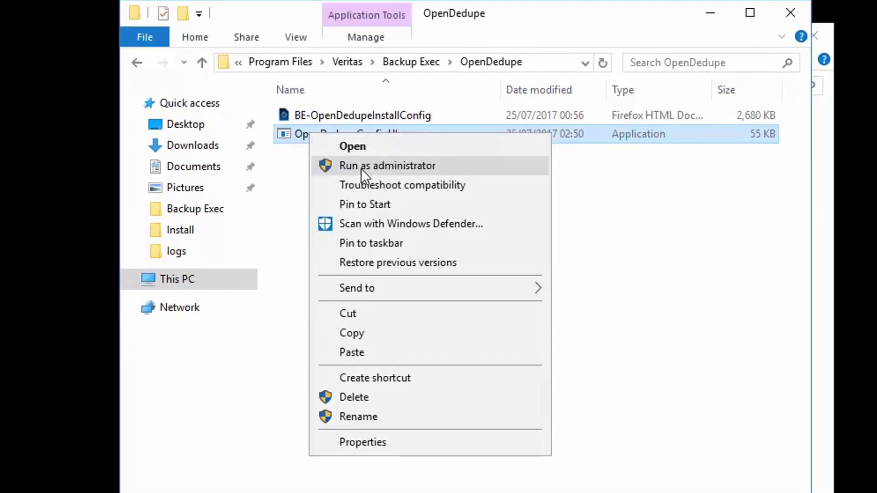
{"action": "left_click", "coordinate": [329, 126]}
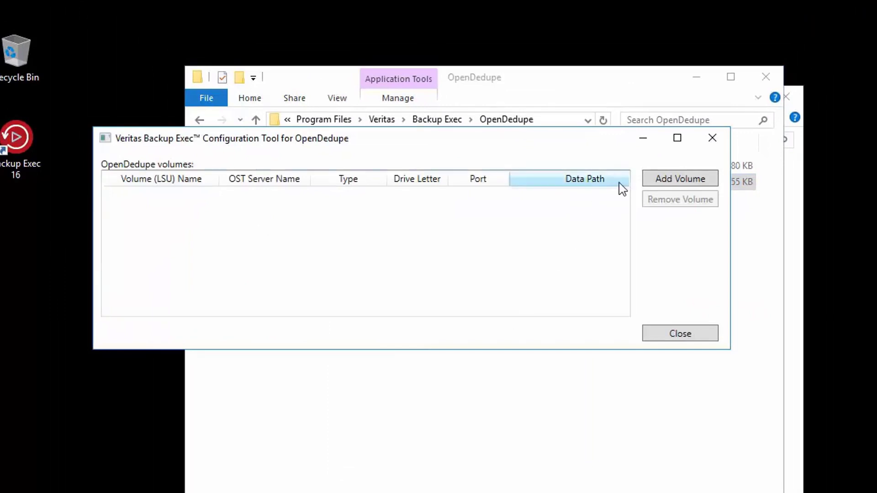
- Add a new OpenDedupe volume named local_odd with mount drive letter Z
{"action": "left_click", "coordinate": [670, 182]}
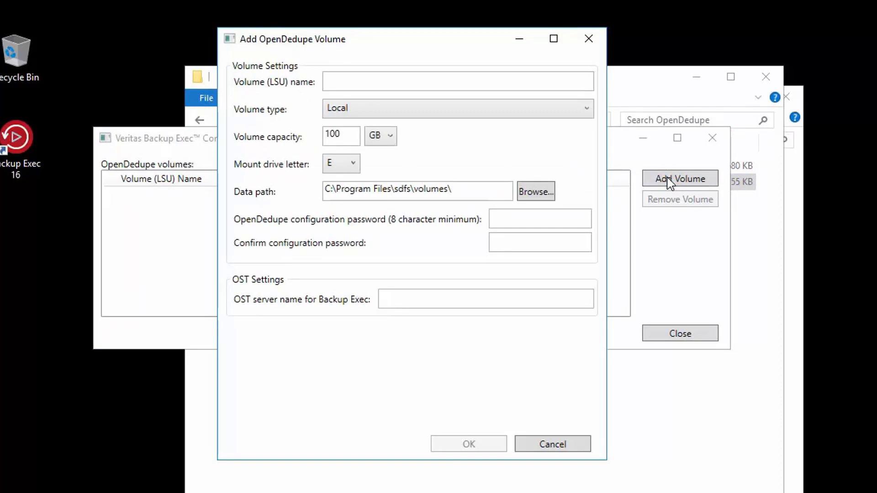
{"action": "left_click", "coordinate": [353, 83]}
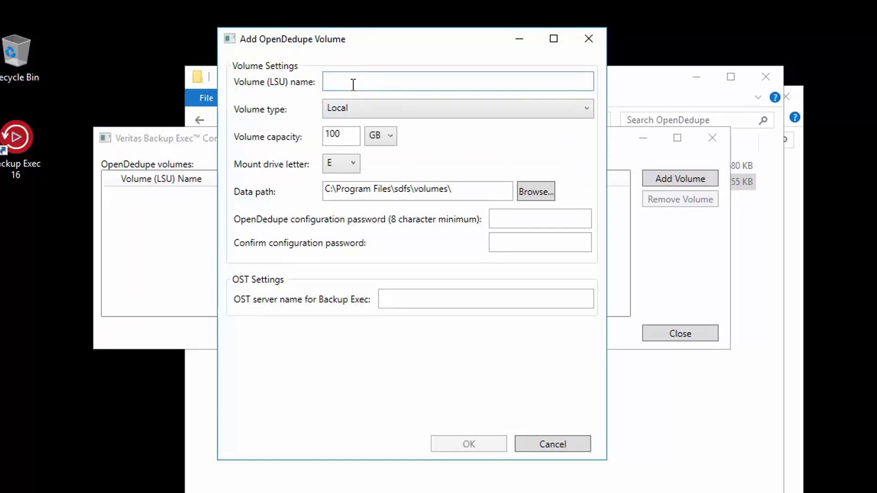
{"action": "type", "text": "local_odd"}
{"action": "left_click", "coordinate": [354, 165]}
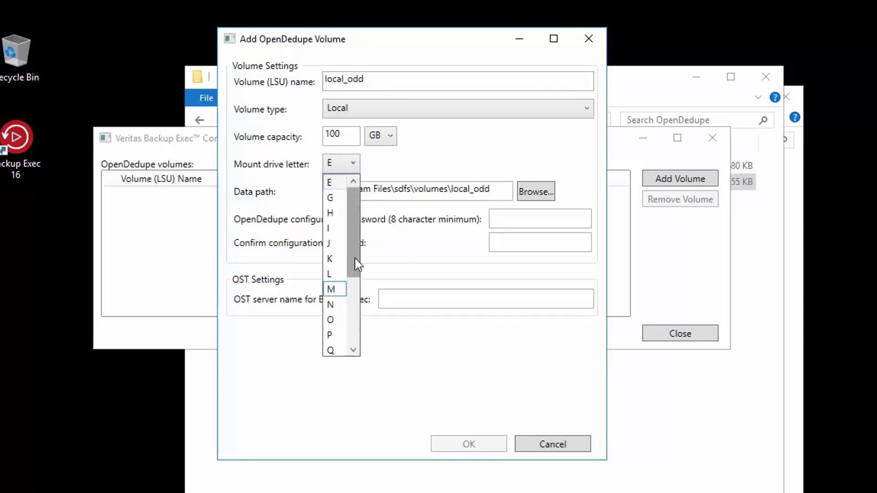
{"action": "left_click_drag", "start_coordinate": [355, 260], "coordinate": [357, 356]}
{"action": "left_click", "coordinate": [330, 337]}
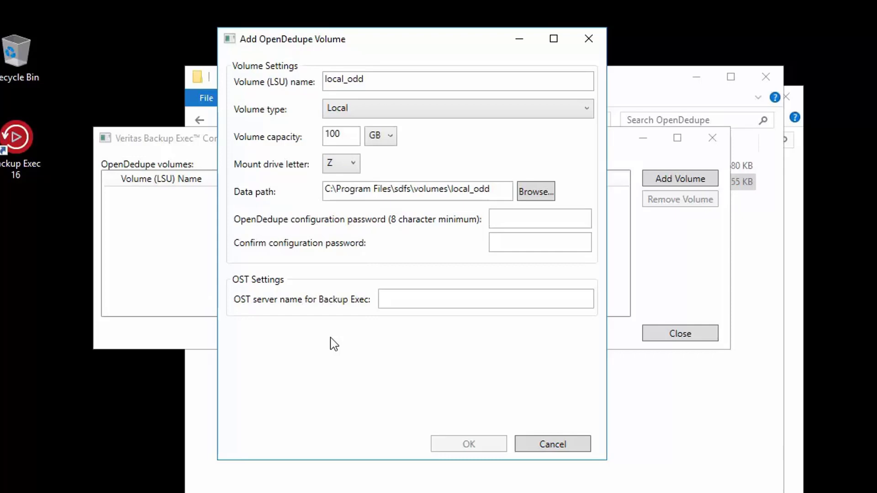
- Set the volume's data path to Local Disk (X:), giving X:\local_odd
{"action": "left_click", "coordinate": [535, 192]}
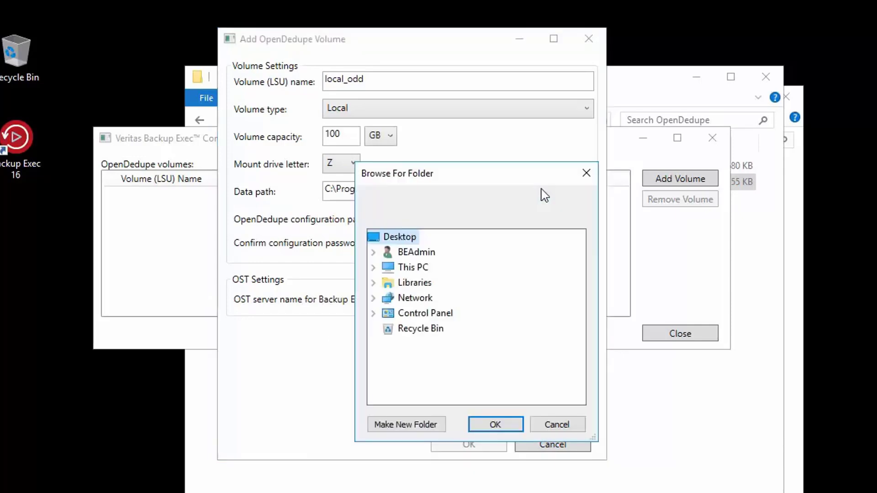
{"action": "left_click", "coordinate": [373, 269]}
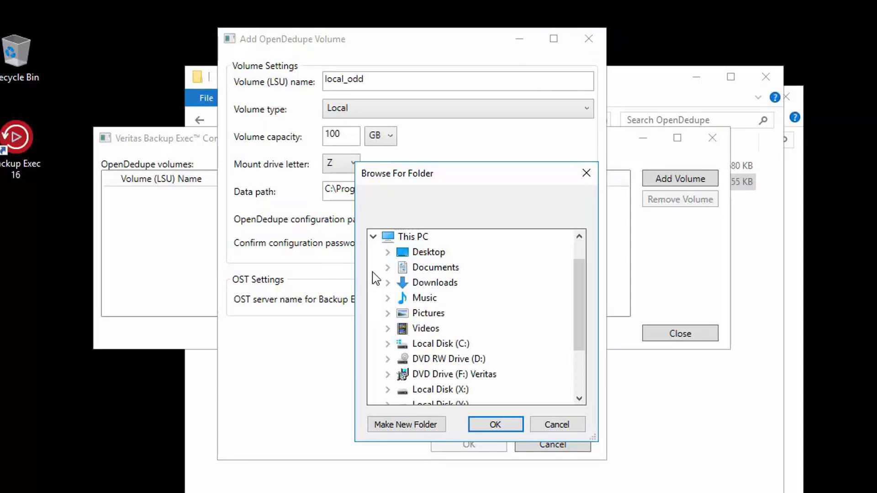
{"action": "left_click", "coordinate": [433, 391]}
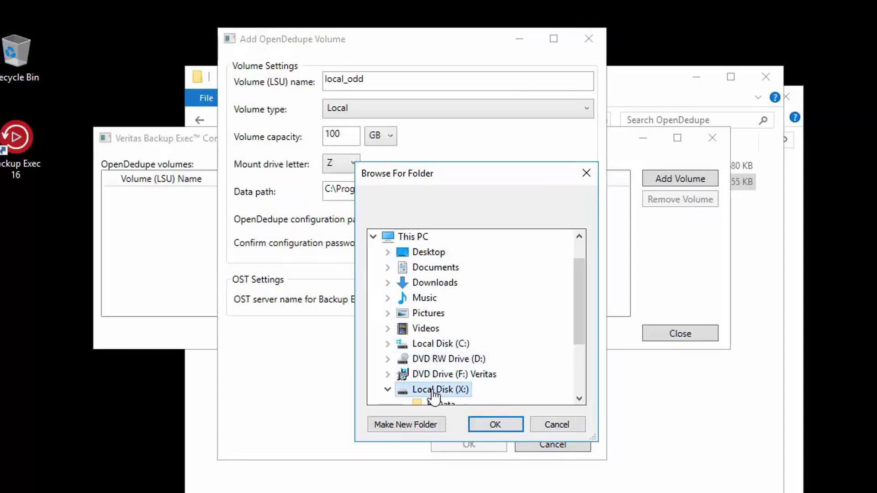
{"action": "left_click", "coordinate": [501, 426]}
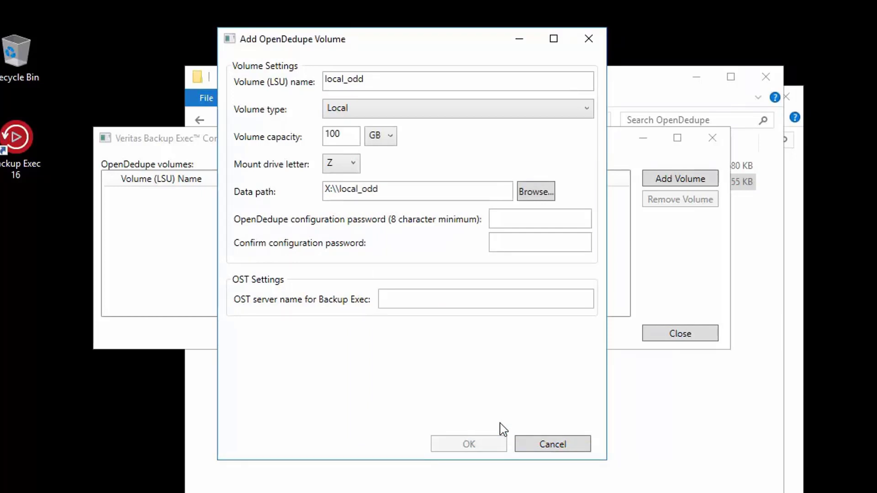
- Enter the configuration password and move to the confirm password field
{"action": "left_click", "coordinate": [520, 224]}
{"action": "type", "text": "••••••••••"}
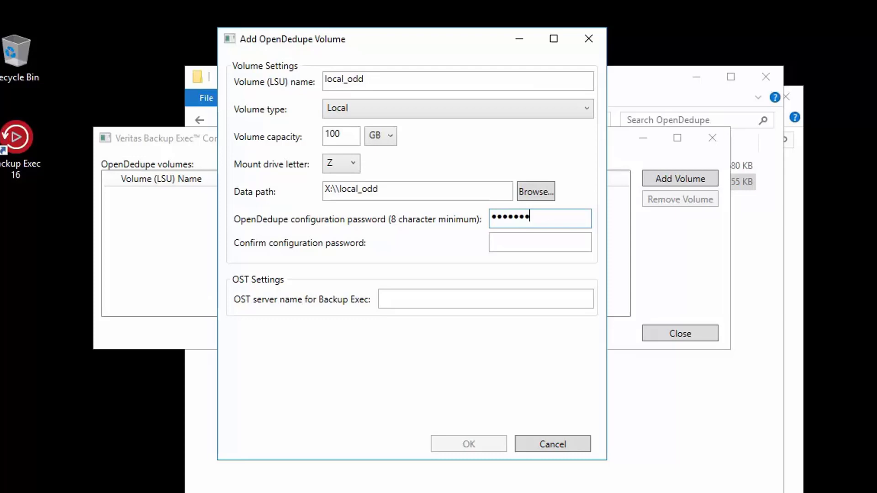
{"action": "left_click", "coordinate": [517, 241]}
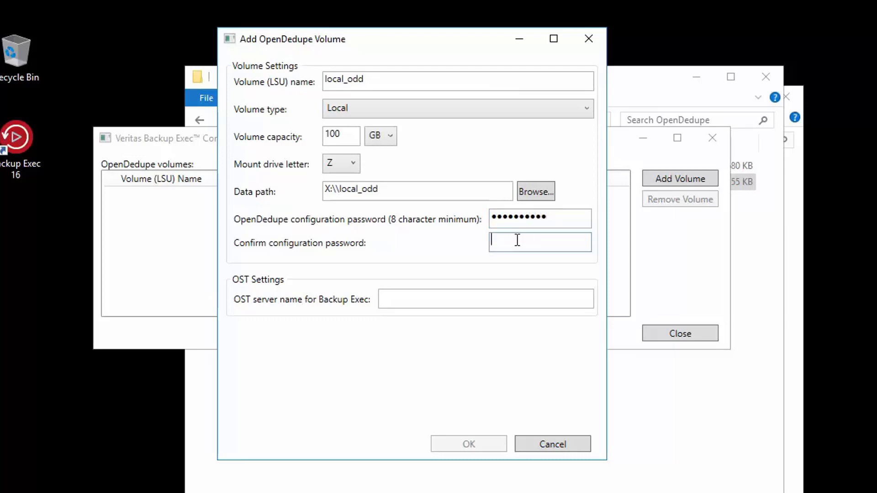
{"action": "type", "text": "•••••••••••"}
- Enter OST server name localodd and create the 100 GB local_odd volume
{"action": "left_click", "coordinate": [409, 298]}
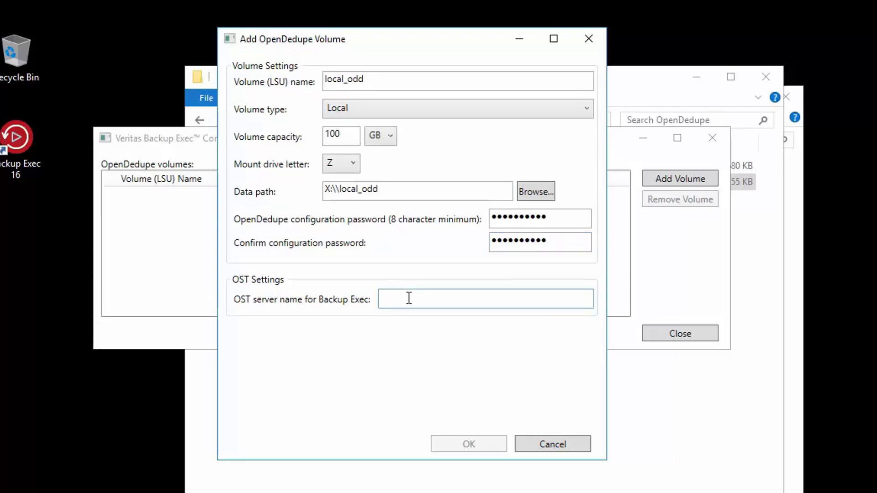
{"action": "type", "text": "loc"}
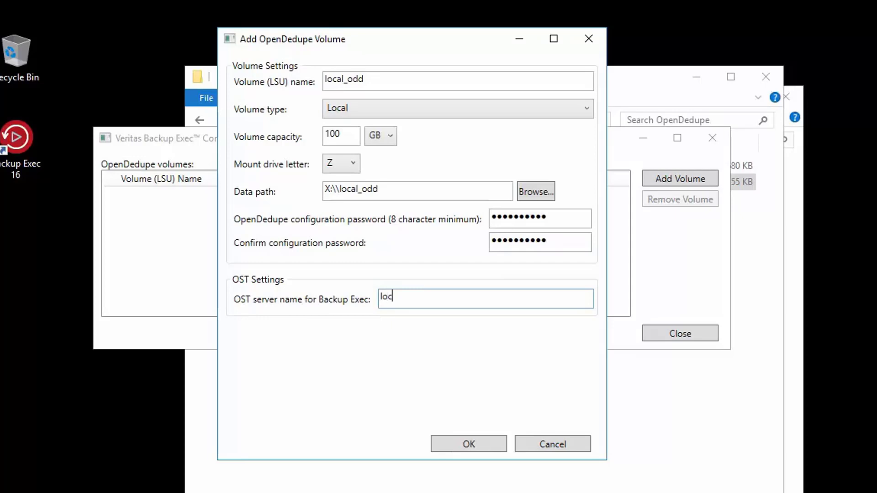
{"action": "type", "text": "alodd"}
{"action": "left_click", "coordinate": [474, 447]}
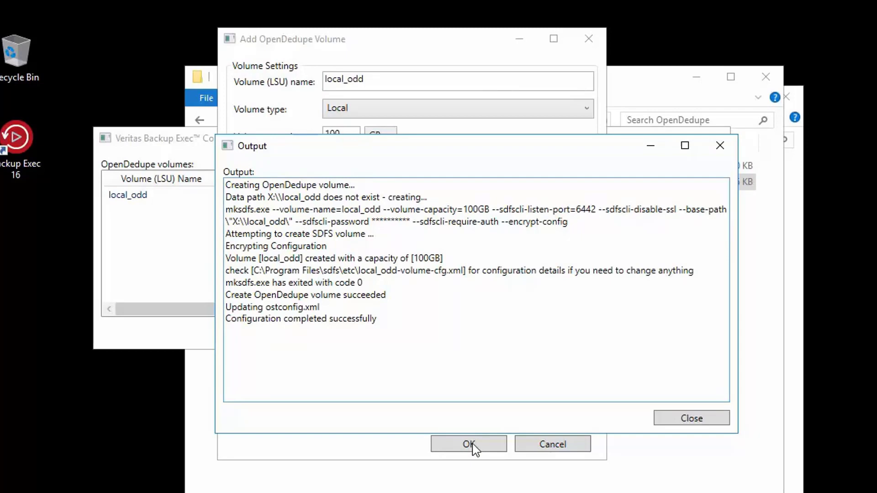
- Close the volume creation output log to show local_odd on server localodd, drive Z, port 6442
{"action": "left_click", "coordinate": [691, 418]}
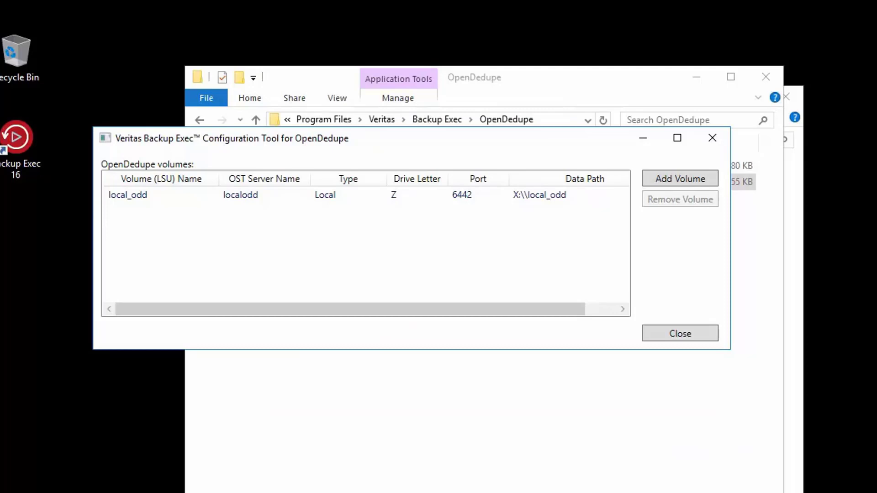
{"action": "mouse_move", "coordinate": [305, 492]}
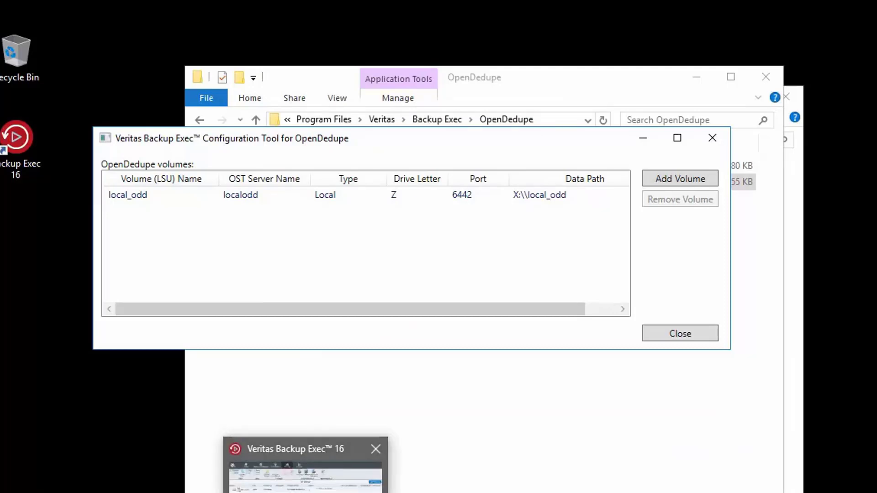
- In Backup Exec, start configuring new network storage of the OpenStorage type
{"action": "left_click", "coordinate": [305, 475]}
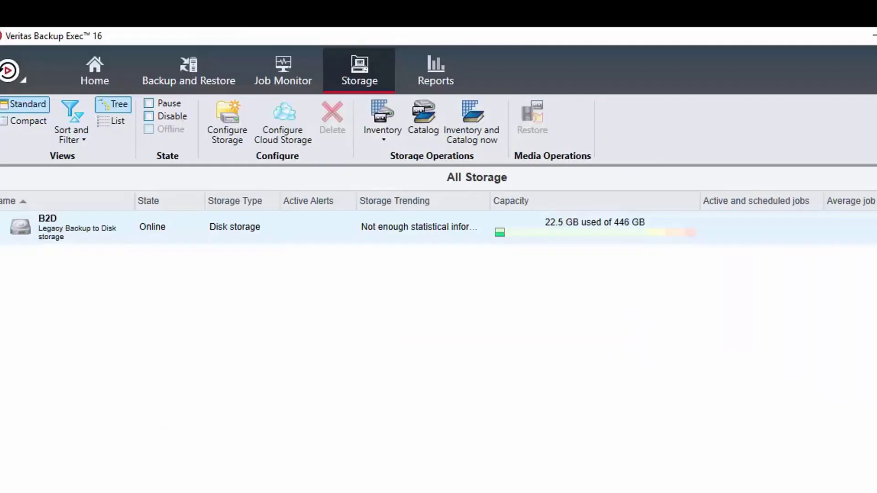
{"action": "left_click", "coordinate": [228, 124]}
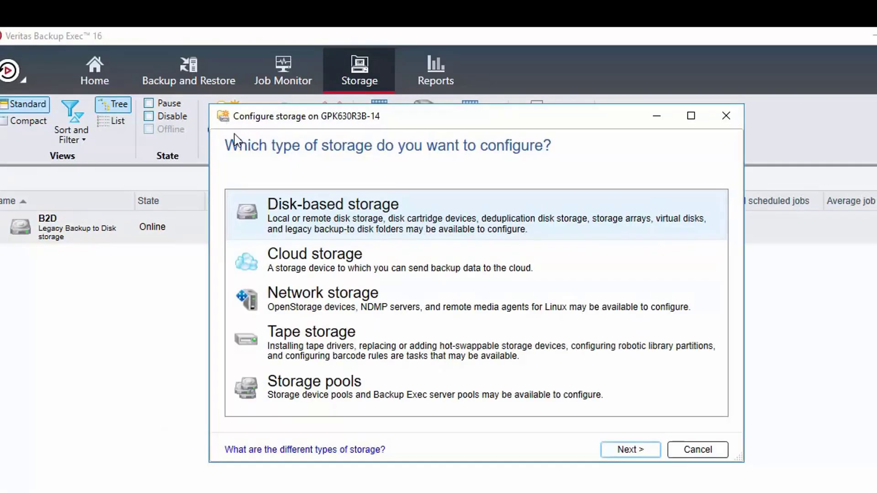
{"action": "left_click", "coordinate": [303, 297]}
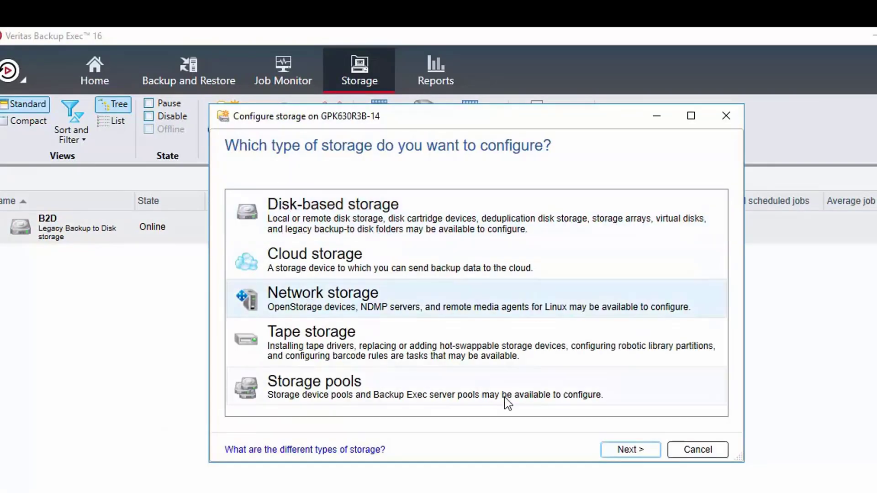
{"action": "left_click", "coordinate": [629, 452]}
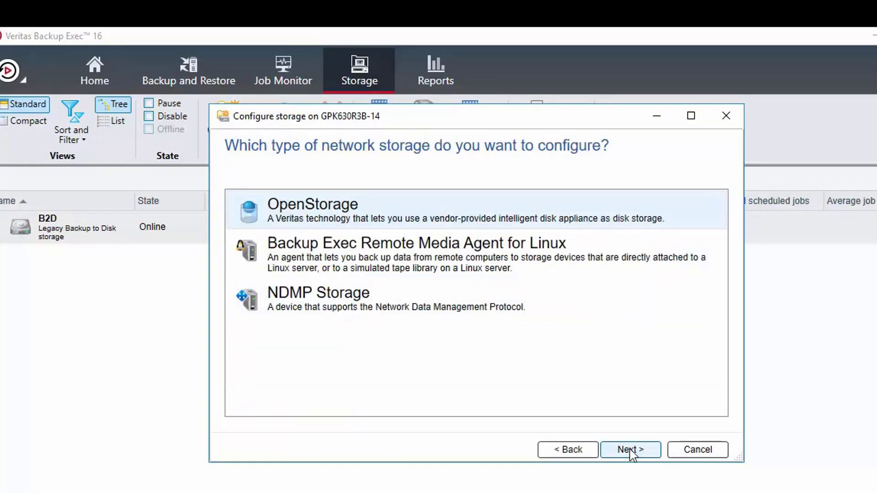
{"action": "left_click", "coordinate": [630, 451]}
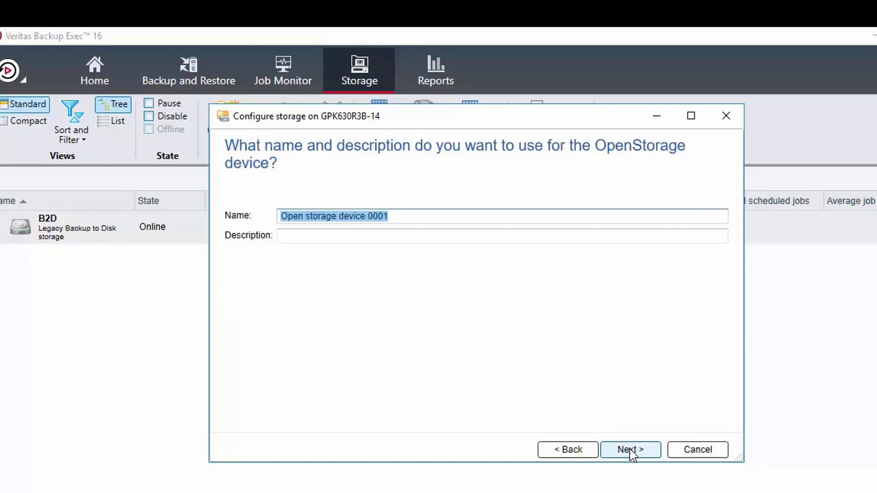
- Name the device 'local ODD', describe it as 'Local OpenDedup storage', and pick the OpenDedupe provider
{"action": "type", "text": "loca"}
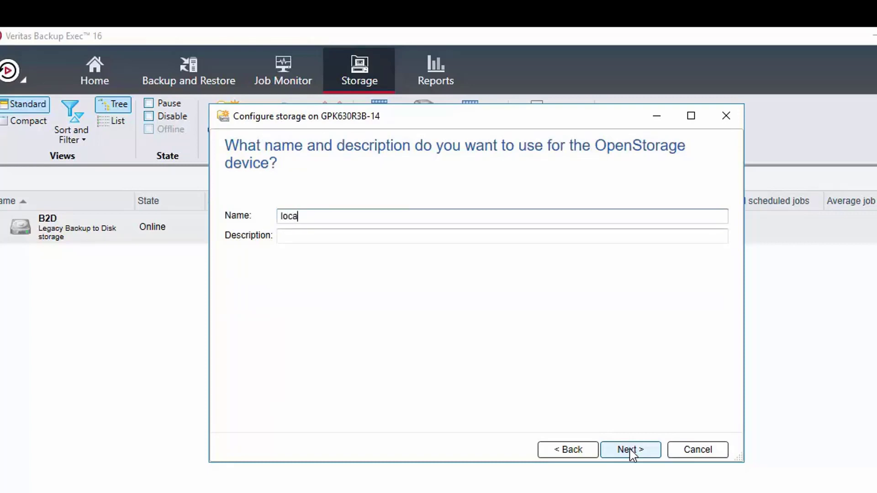
{"action": "type", "text": "l ODD"}
{"action": "left_click", "coordinate": [290, 238]}
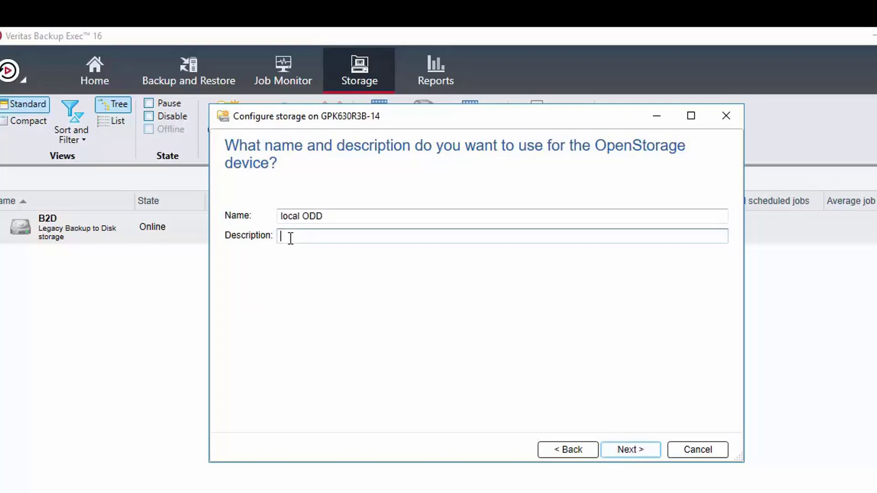
{"action": "type", "text": "Local OpenDedup storage"}
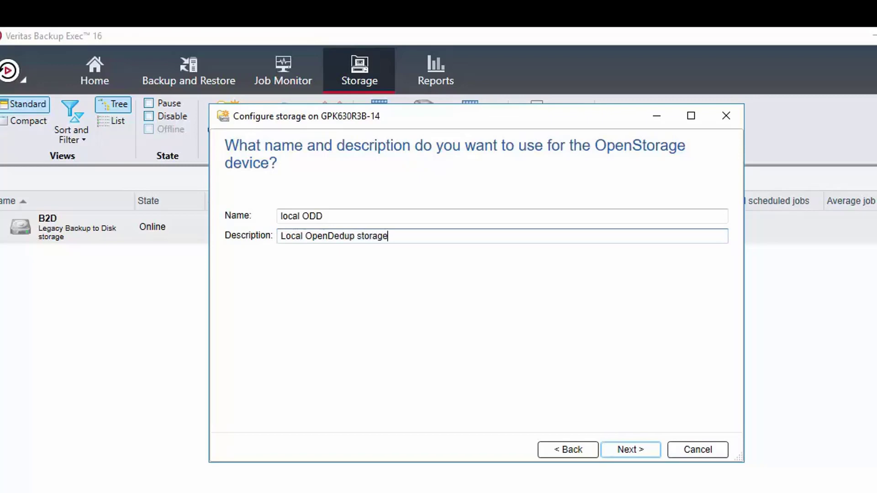
{"action": "left_click", "coordinate": [636, 448]}
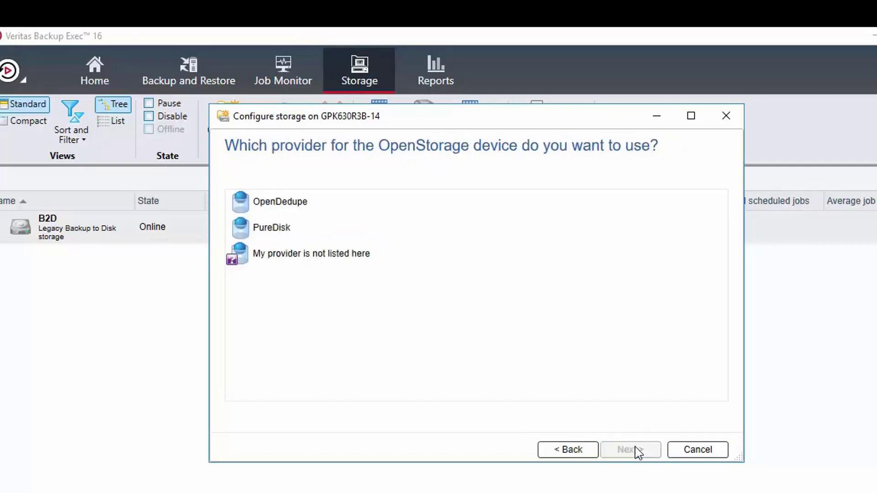
{"action": "left_click", "coordinate": [282, 202]}
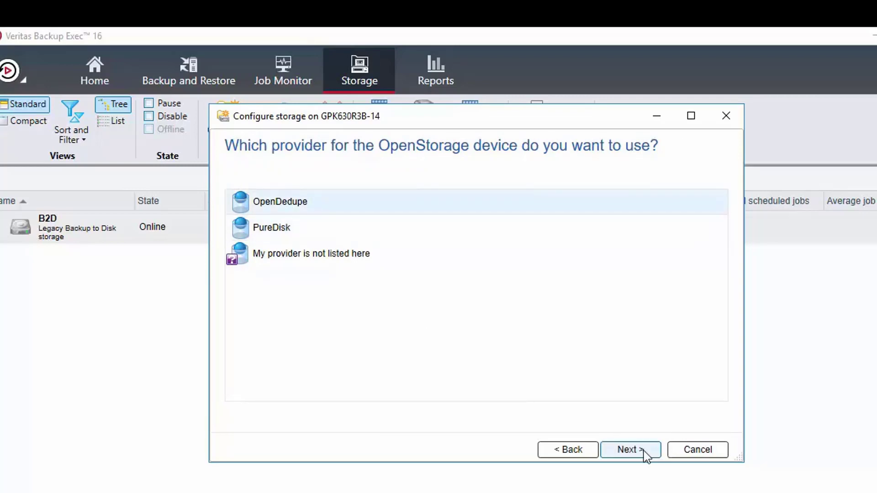
{"action": "left_click", "coordinate": [643, 453]}
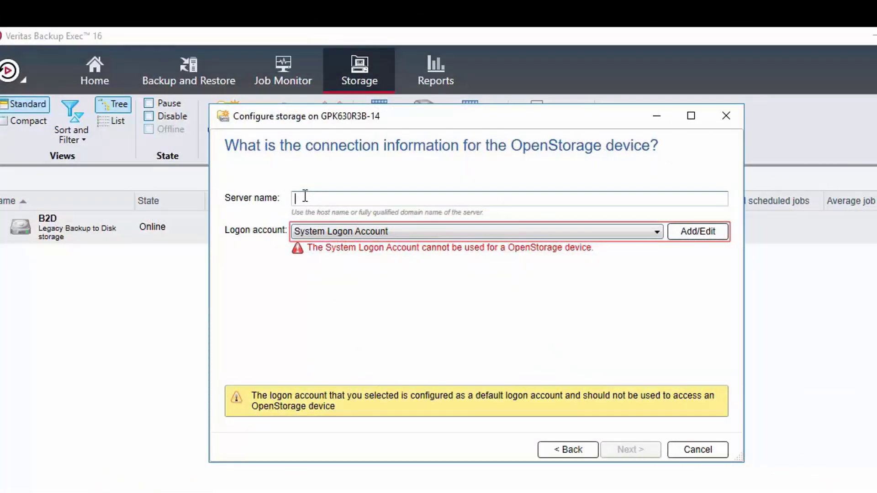
- Enter localodd as the OpenStorage device's server name
{"action": "type", "text": "localodd"}
- Add unrestricted logon account ODD, using the OpenDedup config tool password and an explanatory note
{"action": "left_click", "coordinate": [702, 238]}
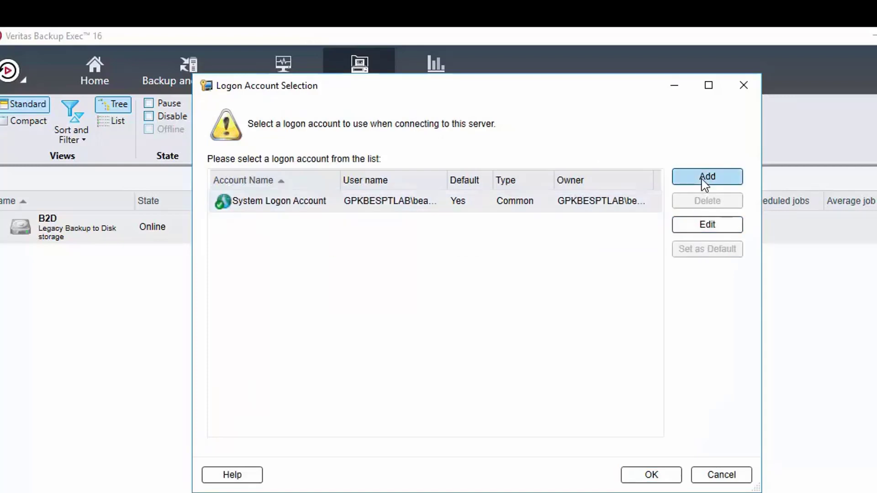
{"action": "left_click", "coordinate": [703, 179]}
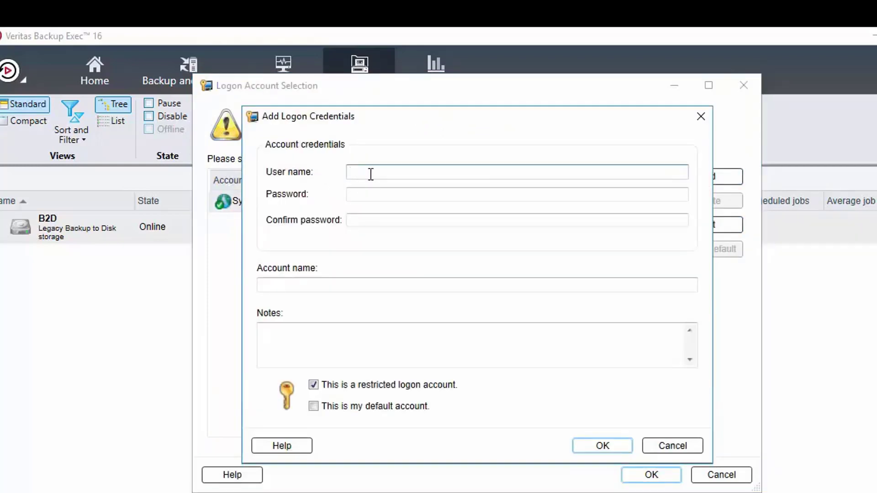
{"action": "type", "text": "ODD"}
{"action": "left_click", "coordinate": [368, 194]}
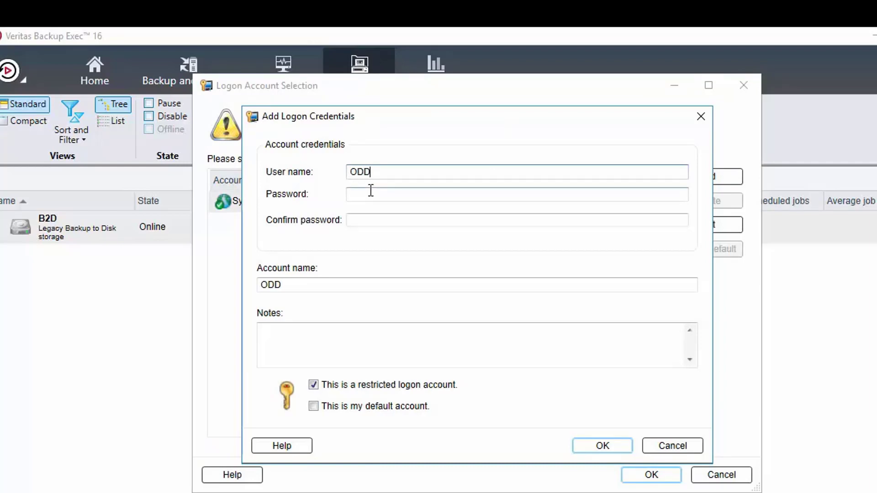
{"action": "type", "text": "•••••••"}
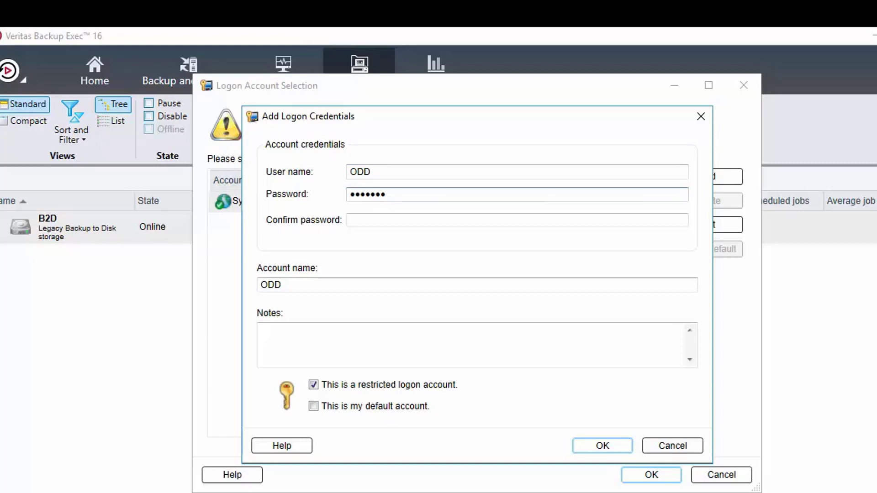
{"action": "type", "text": "•••"}
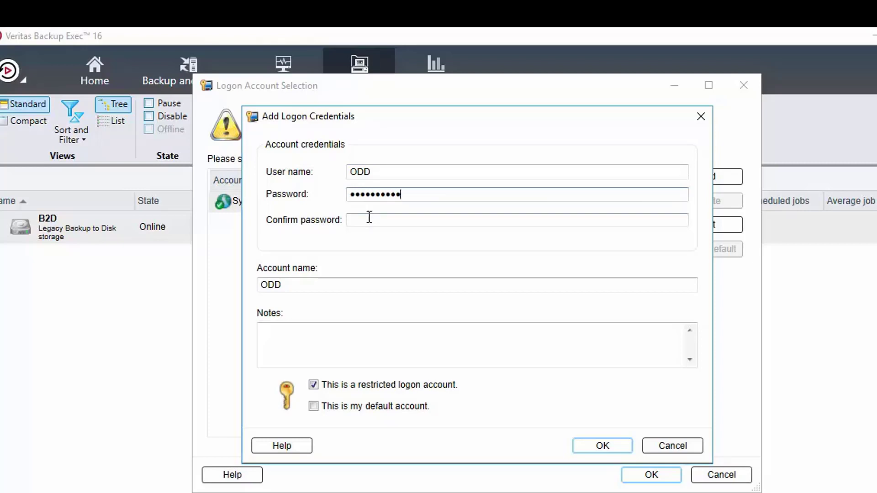
{"action": "left_click", "coordinate": [368, 219]}
{"action": "type", "text": "•••••••••"}
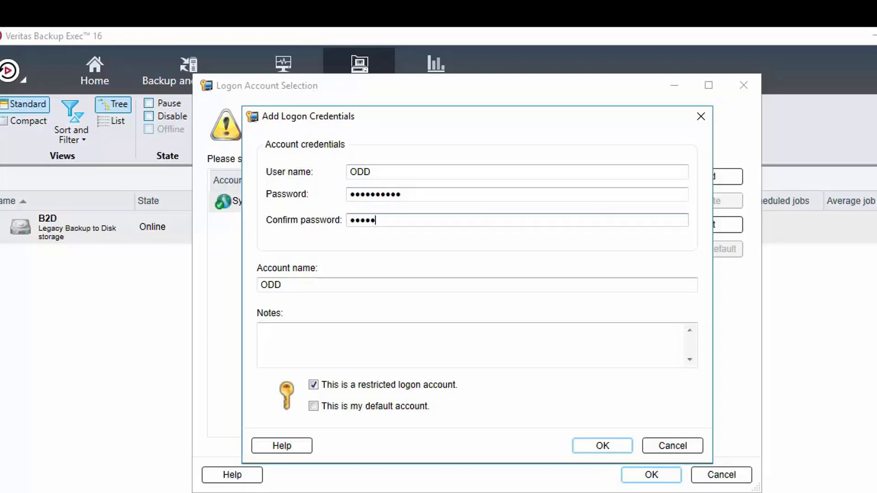
{"action": "type", "text": "•"}
{"action": "left_click", "coordinate": [282, 340]}
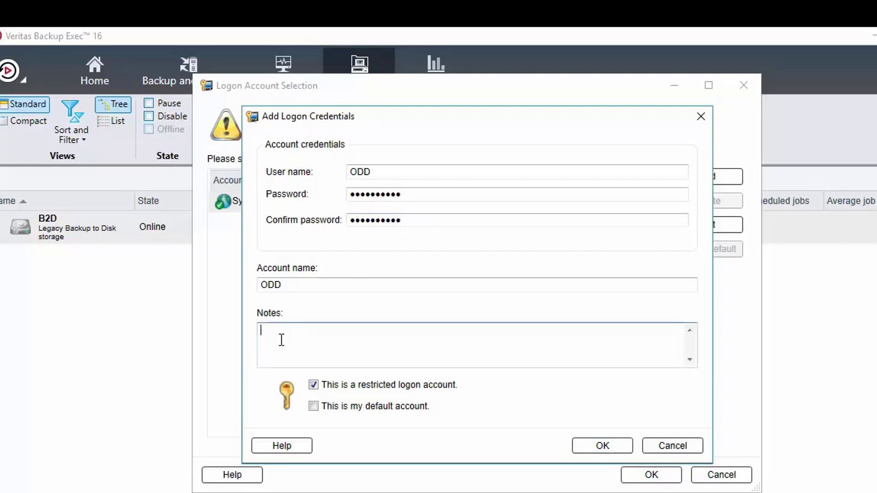
{"action": "type", "text": "logon account with the same passwo"}
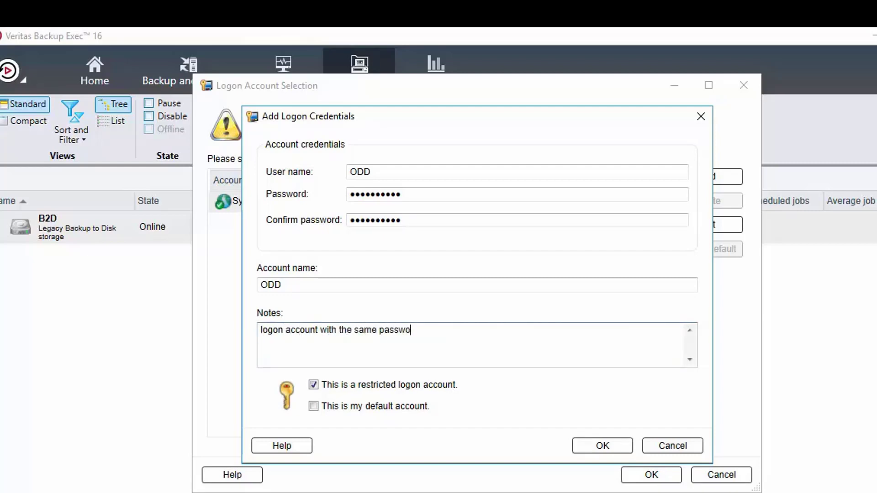
{"action": "type", "text": "rd as used in the open"}
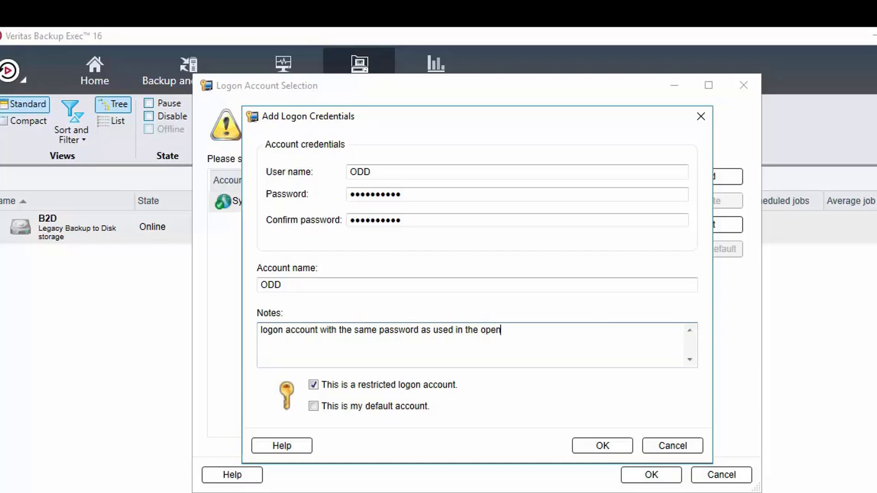
{"action": "type", "text": "dedup config tool"}
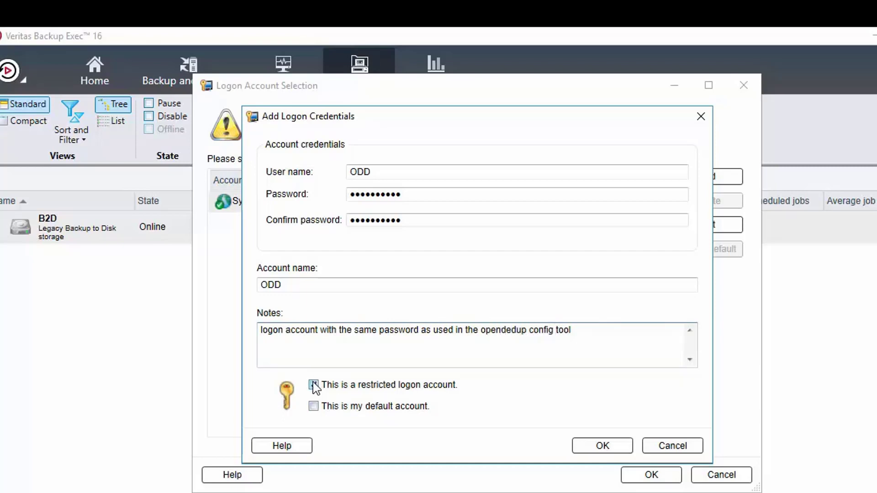
{"action": "left_click", "coordinate": [313, 384]}
{"action": "left_click", "coordinate": [602, 446]}
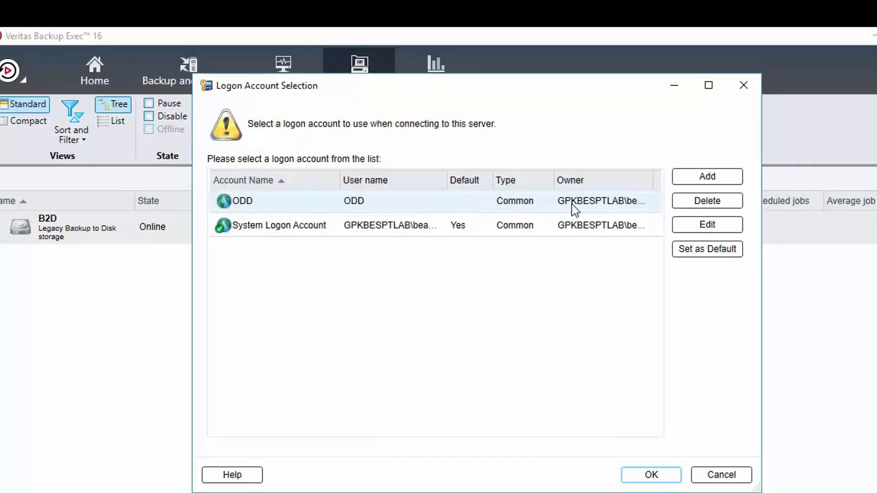
- Connect with logon account ODD, accept storage unit local_odd and 2 concurrent operations, and finish
{"action": "left_click", "coordinate": [651, 475]}
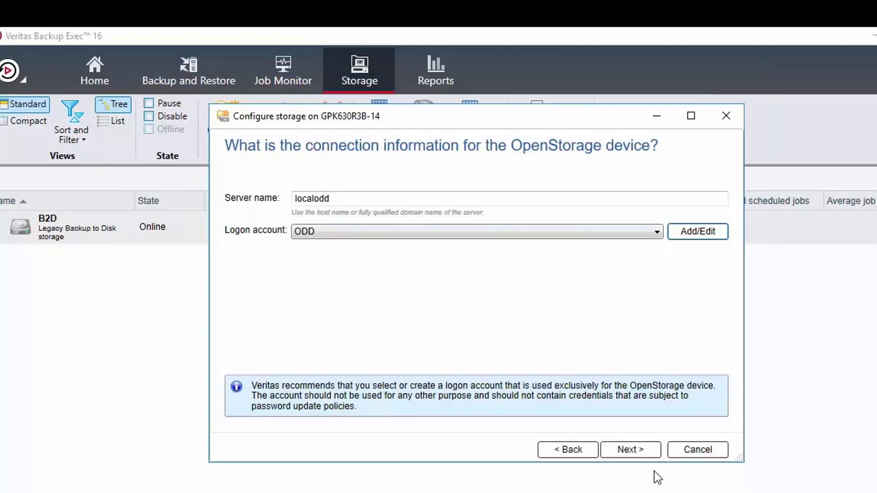
{"action": "left_click", "coordinate": [642, 447]}
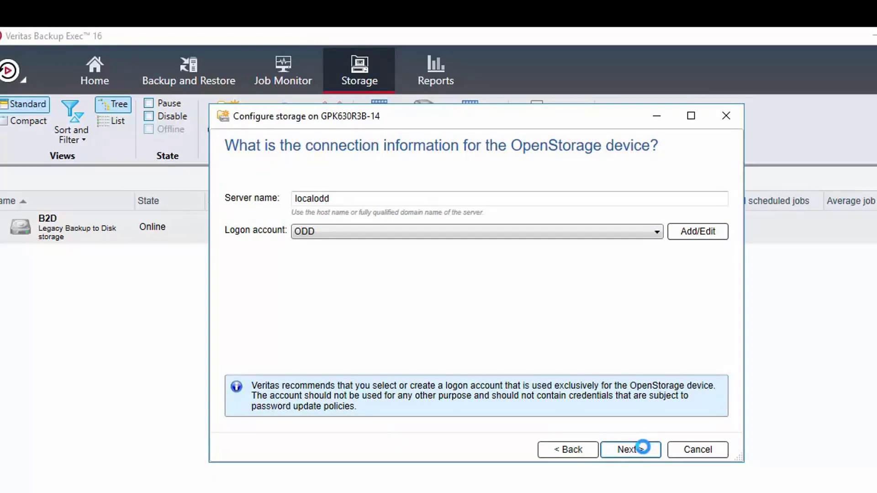
{"action": "left_click", "coordinate": [643, 447]}
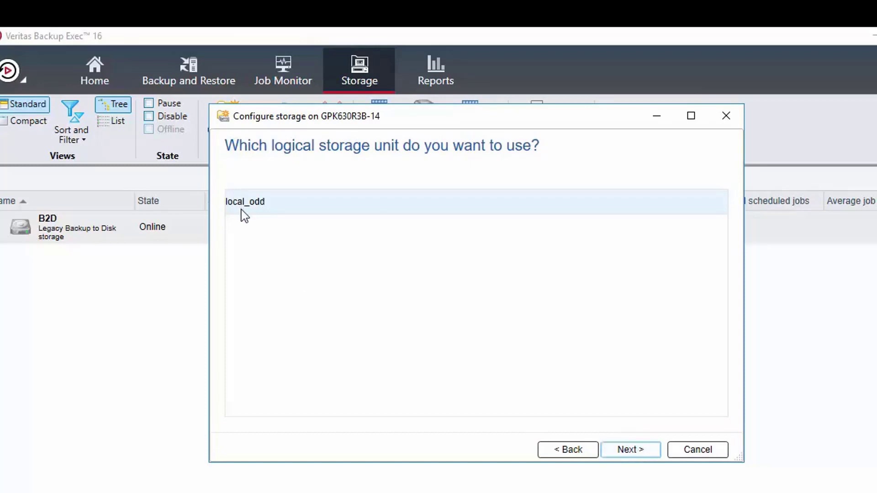
{"action": "left_click", "coordinate": [641, 457]}
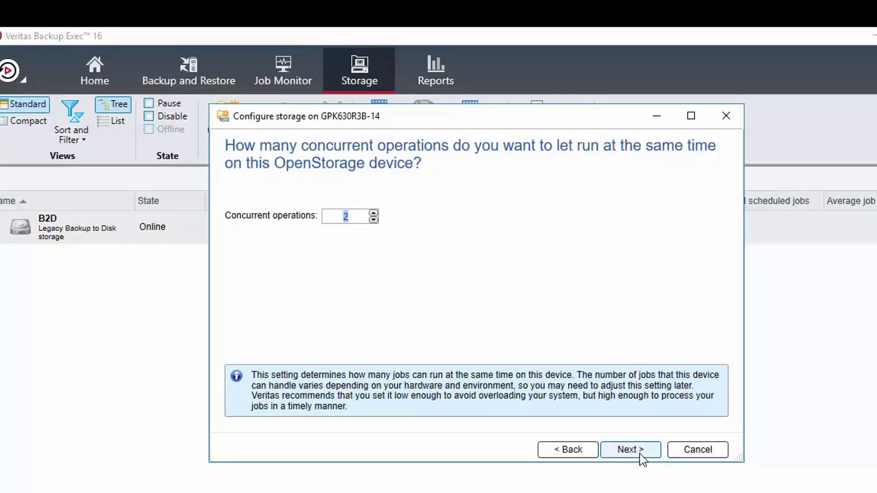
{"action": "left_click", "coordinate": [641, 457]}
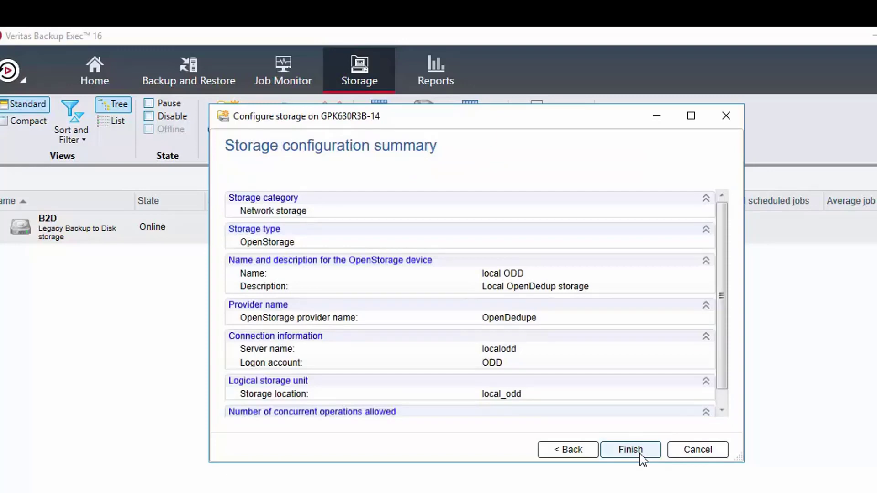
{"action": "left_click", "coordinate": [641, 455]}
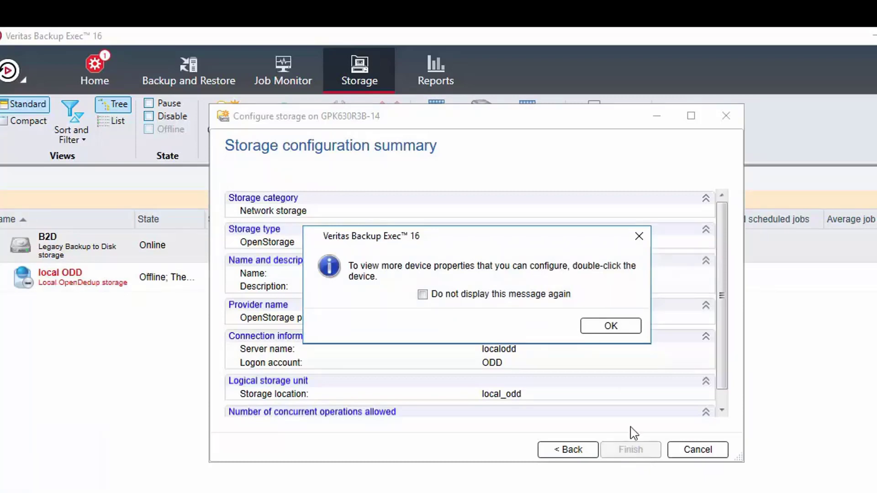
- Dismiss the tip, decline the restart prompt, and restart all Backup Exec services in Services Manager
{"action": "left_click", "coordinate": [612, 326]}
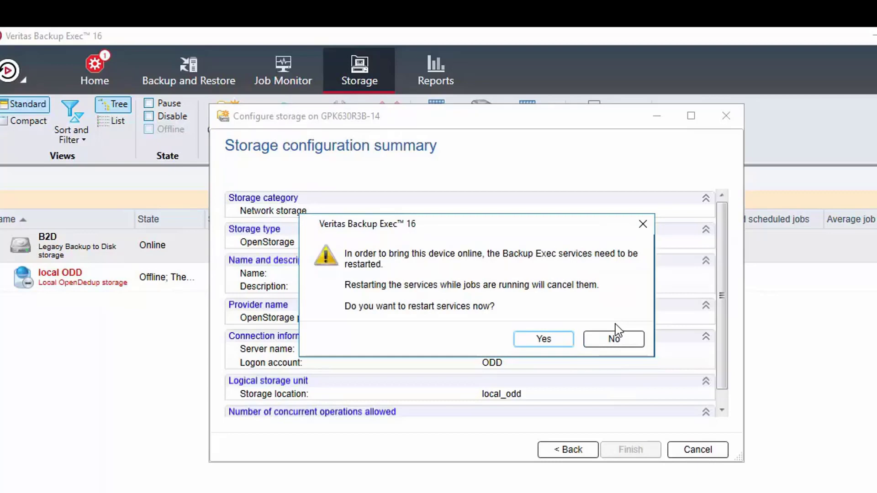
{"action": "left_click", "coordinate": [621, 340]}
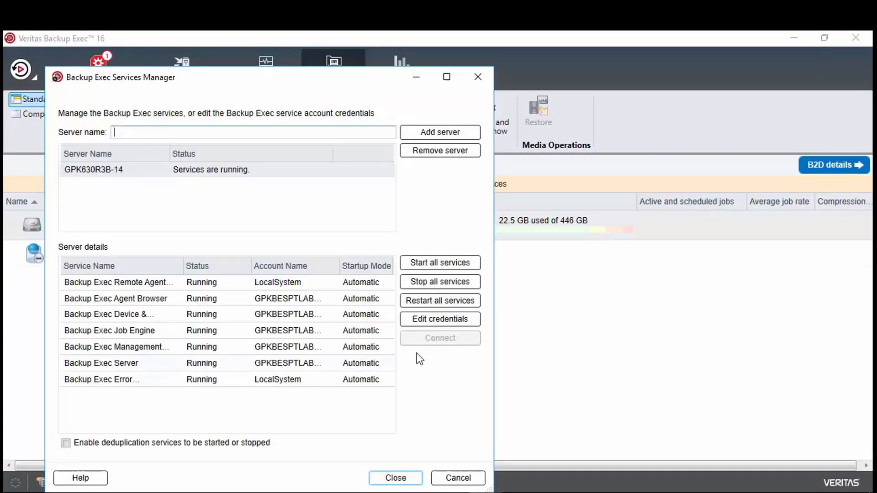
{"action": "left_click", "coordinate": [445, 301]}
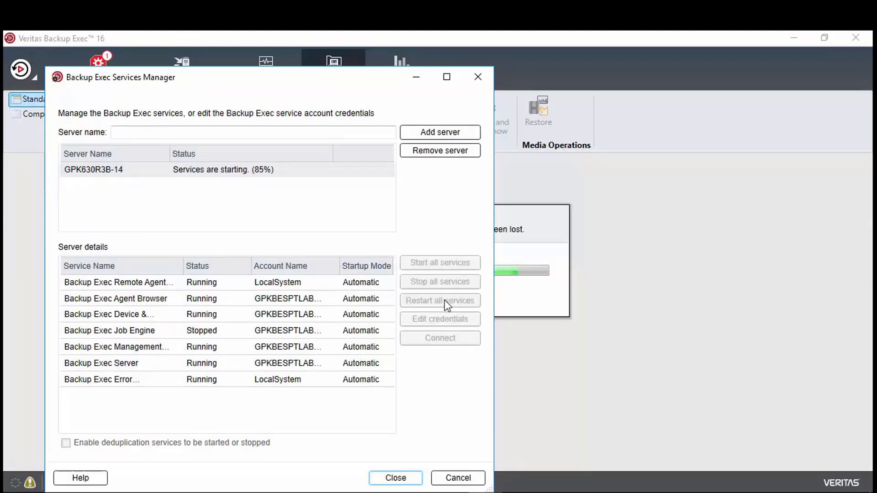
- Close Services Manager and dismiss the new-alerts notice to view local ODD in storage
{"action": "left_click", "coordinate": [395, 477]}
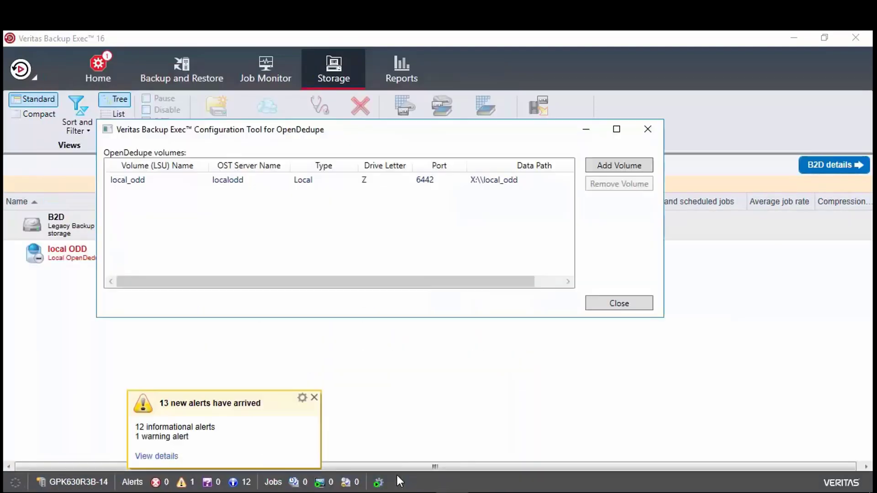
{"action": "left_click", "coordinate": [314, 397]}
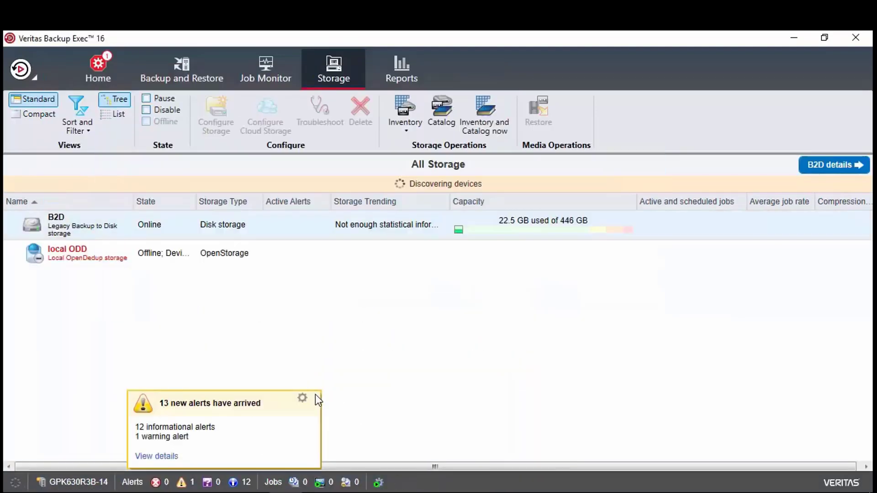